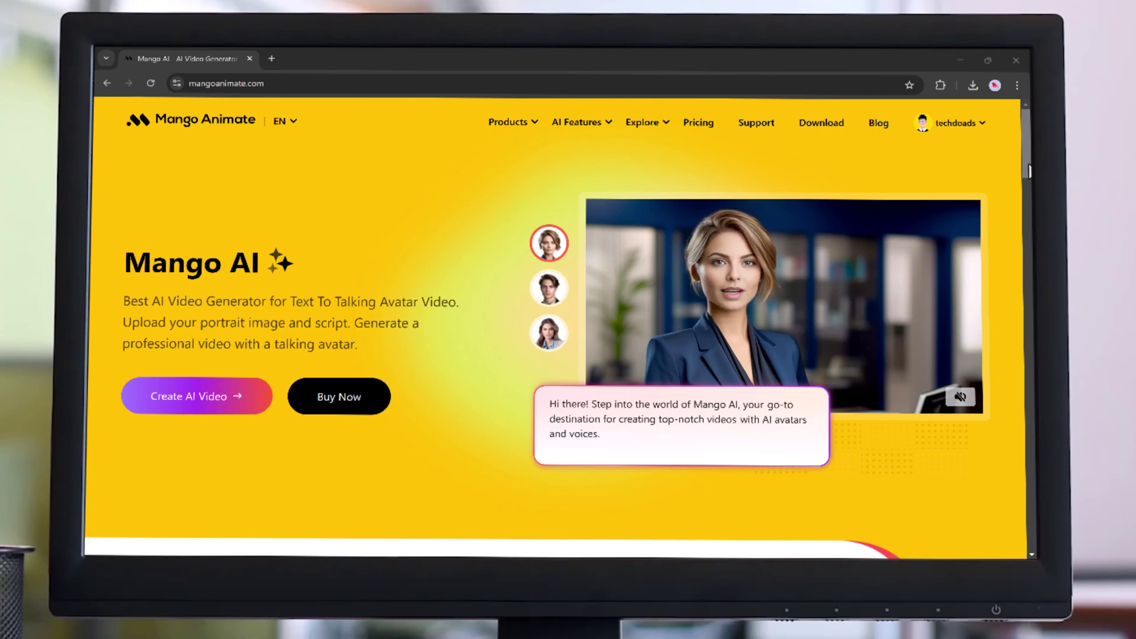
Look through the Mango Animate homepage, covering its animation software, AI video templates, use cases and customer feedback.
scroll(556, 325, "down", 3)
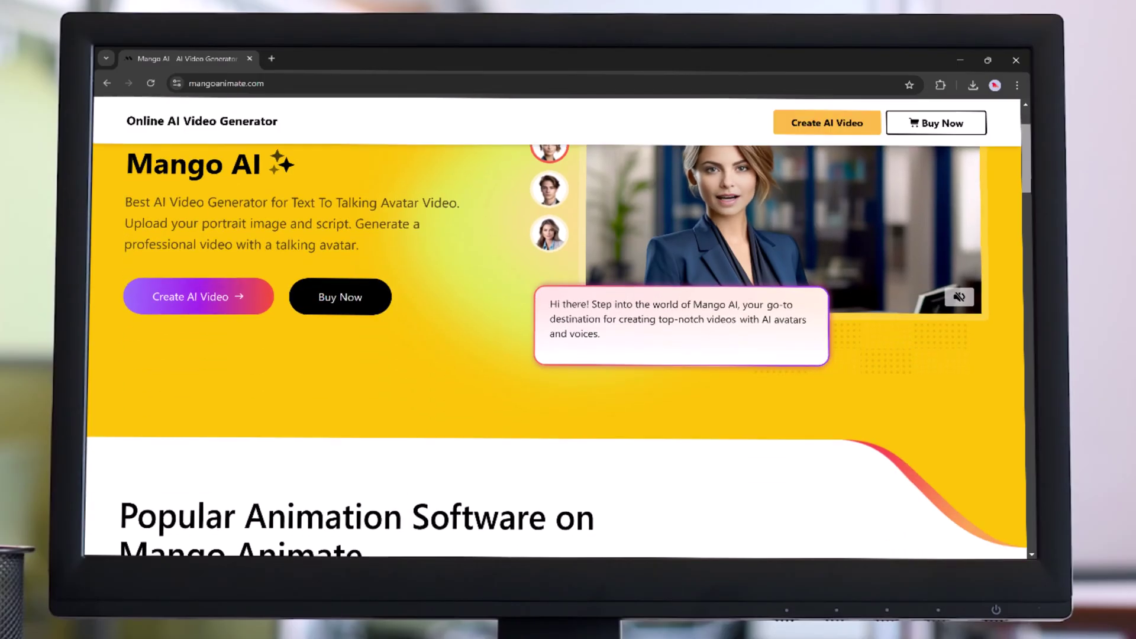
scroll(556, 326, "down", 4)
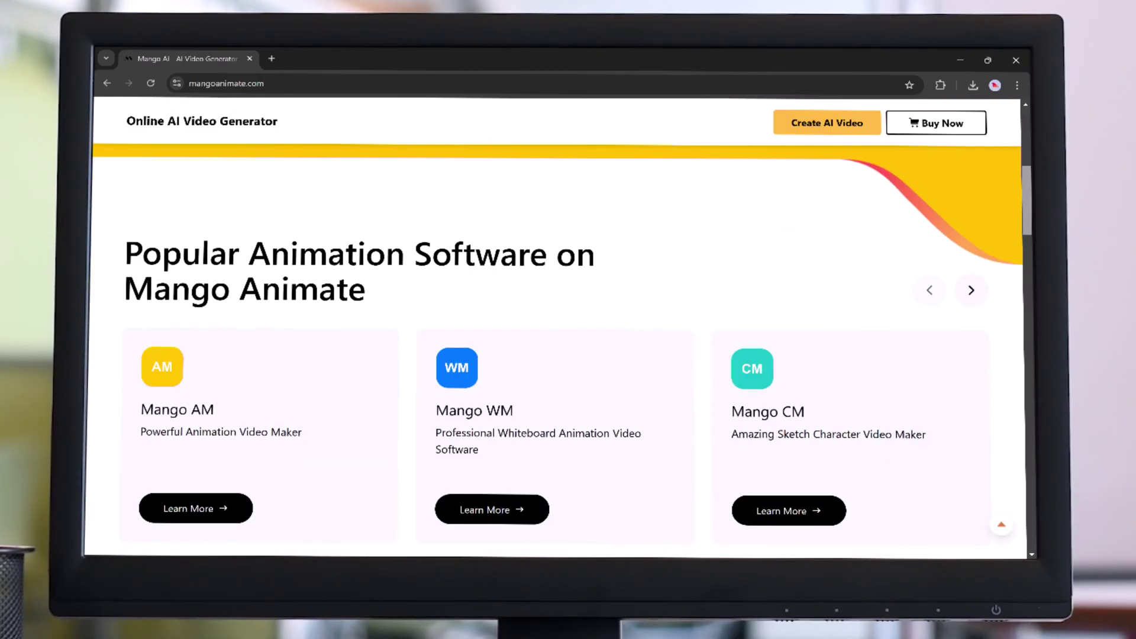
scroll(556, 331, "down", 3)
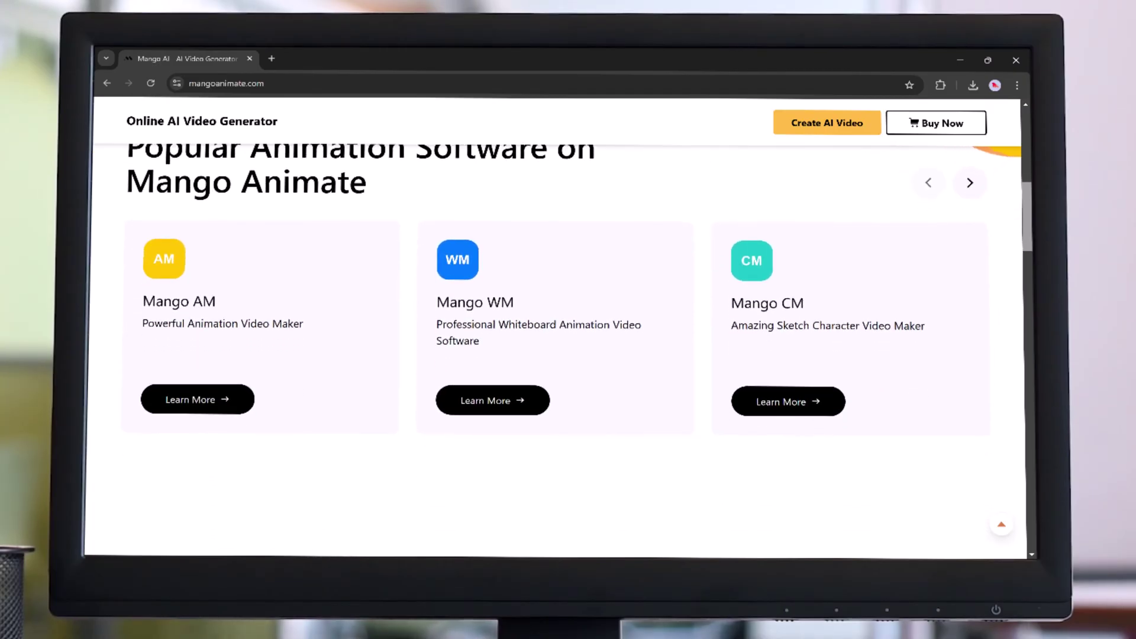
scroll(556, 349, "down", 5)
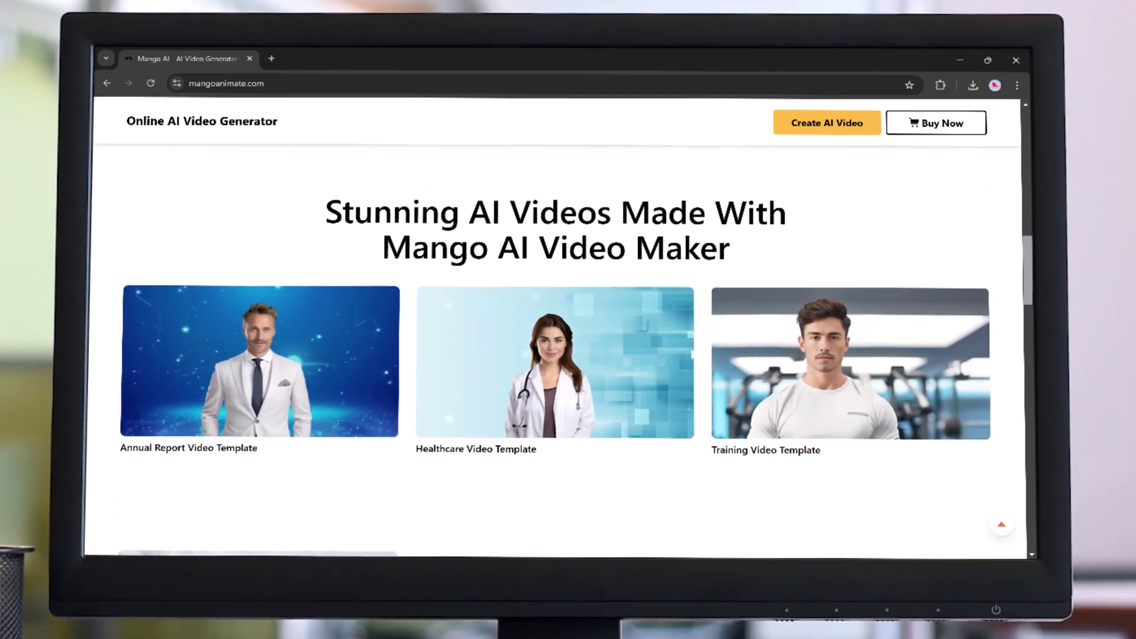
scroll(556, 349, "down", 2)
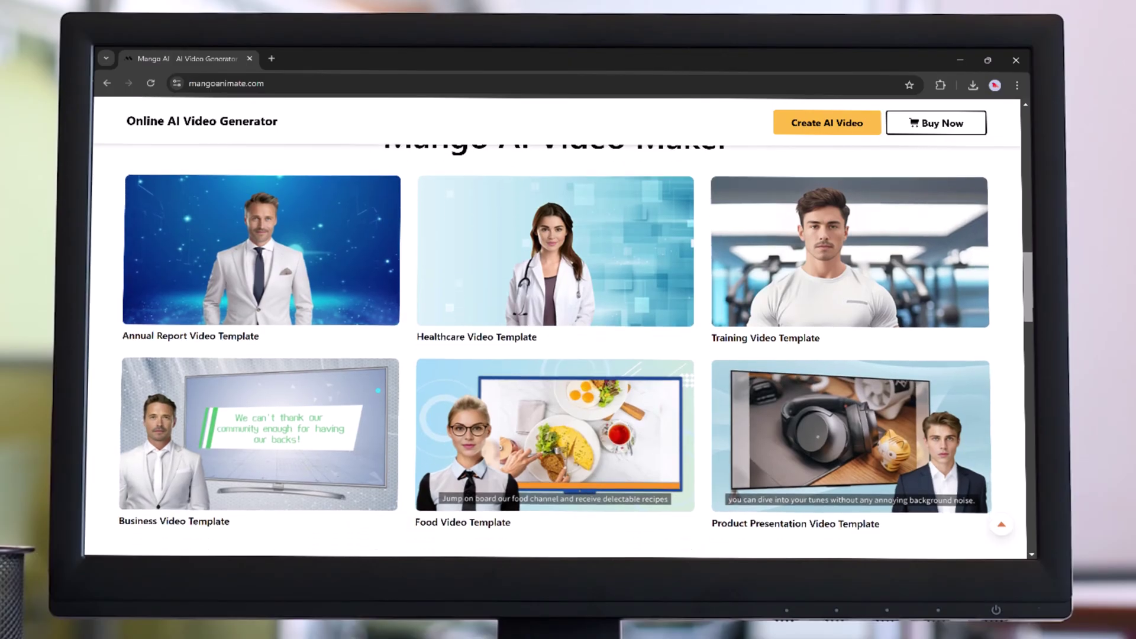
scroll(556, 349, "down", 2)
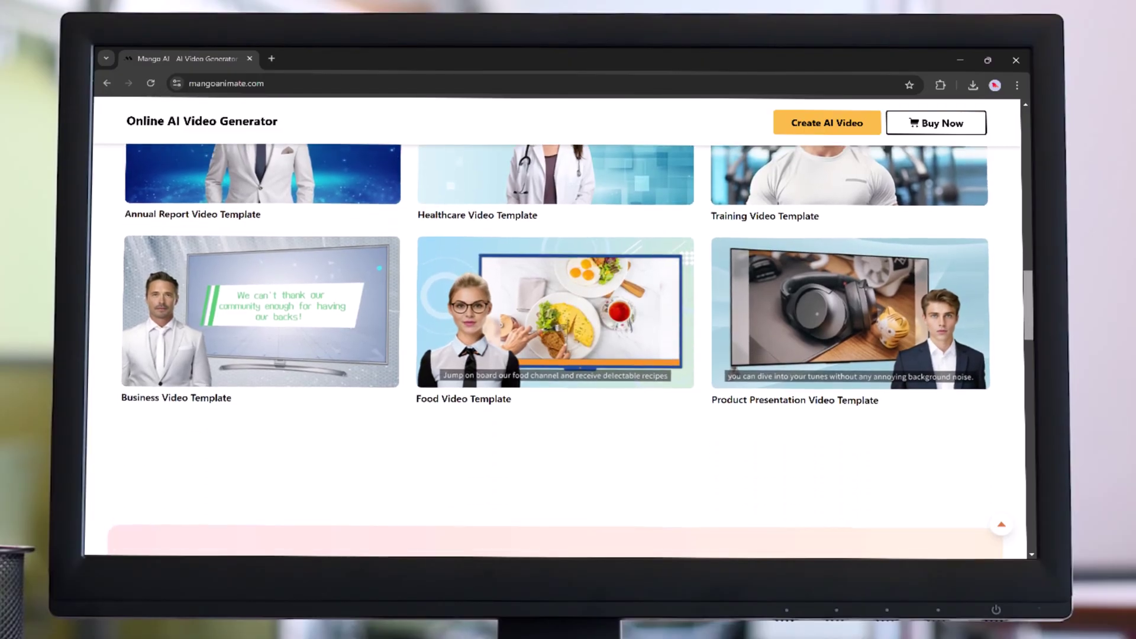
scroll(556, 349, "down", 3)
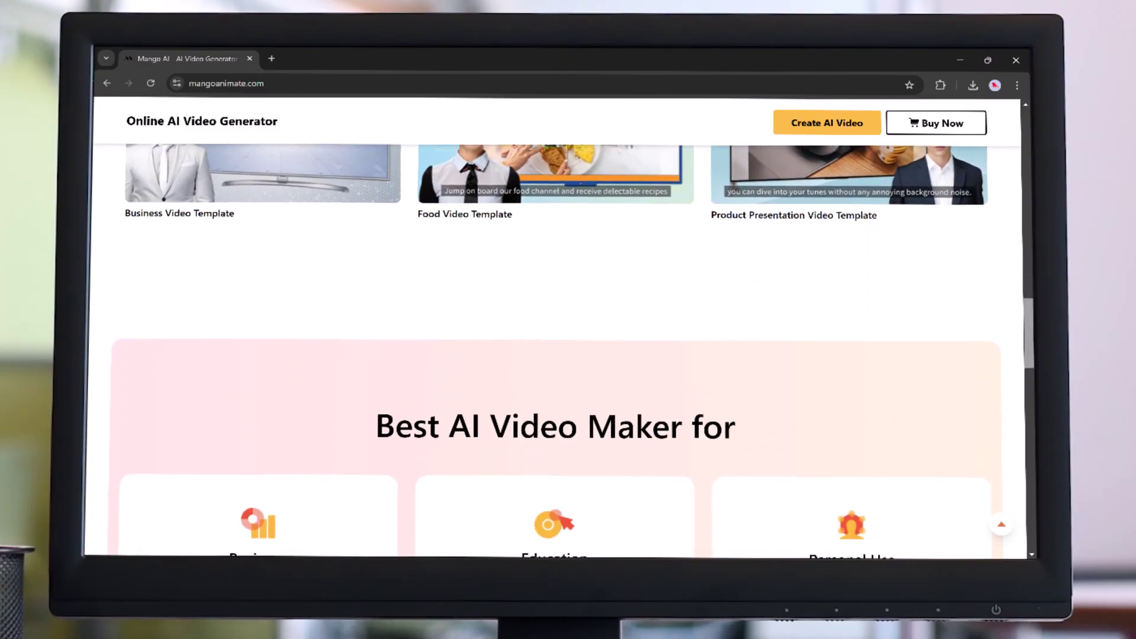
scroll(556, 349, "down", 6)
scroll(556, 349, "down", 5)
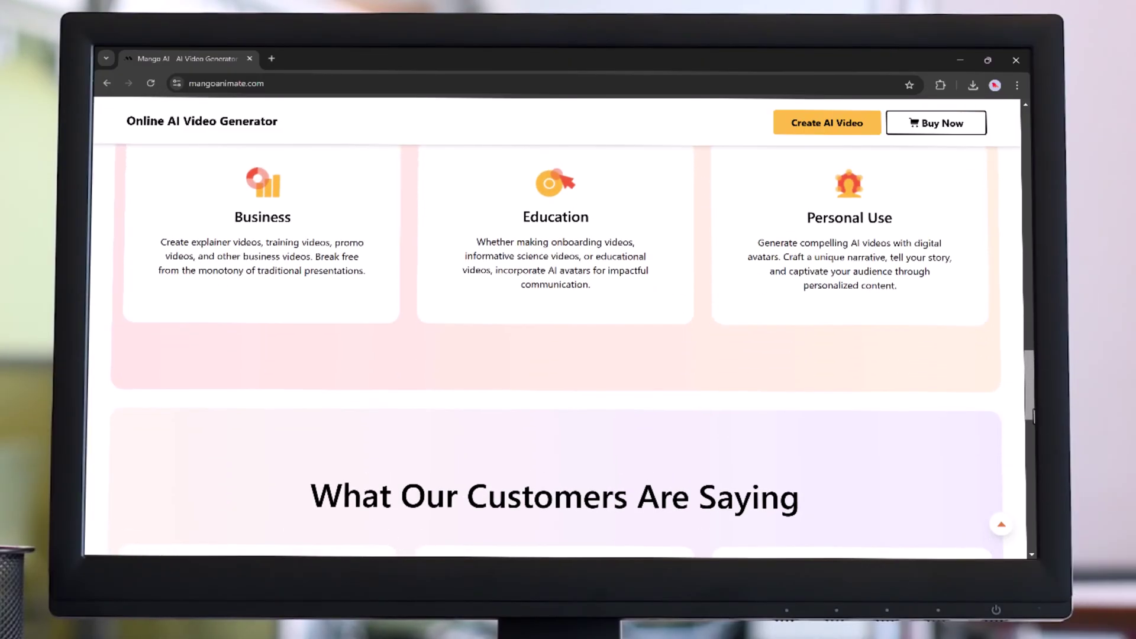
scroll(556, 349, "down", 5)
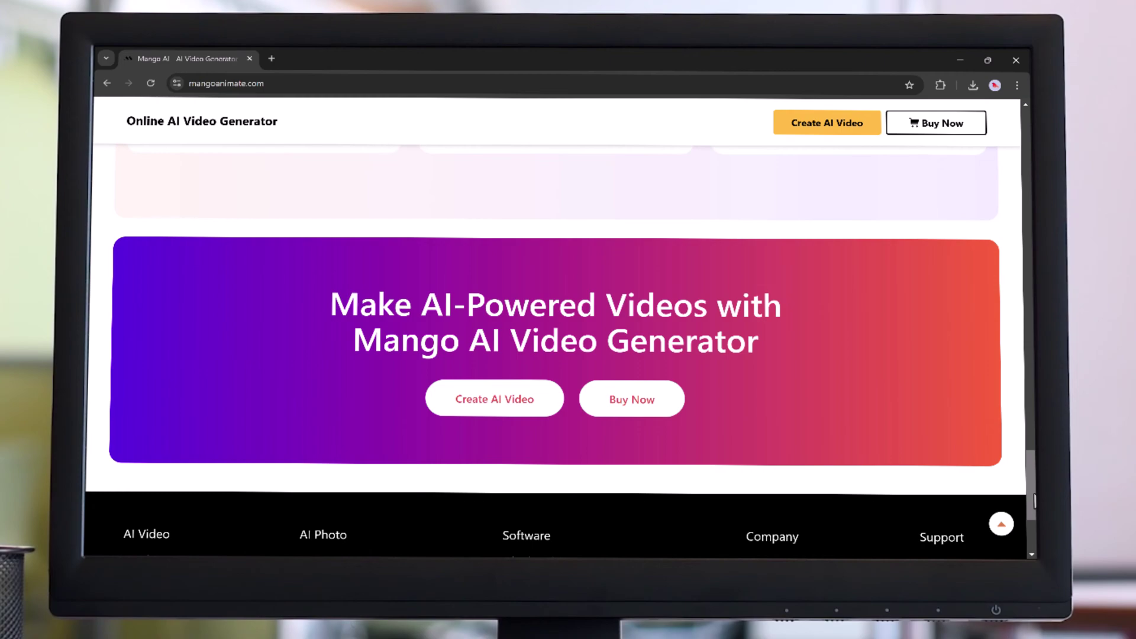
left_click_drag(1034, 500, 1027, 151)
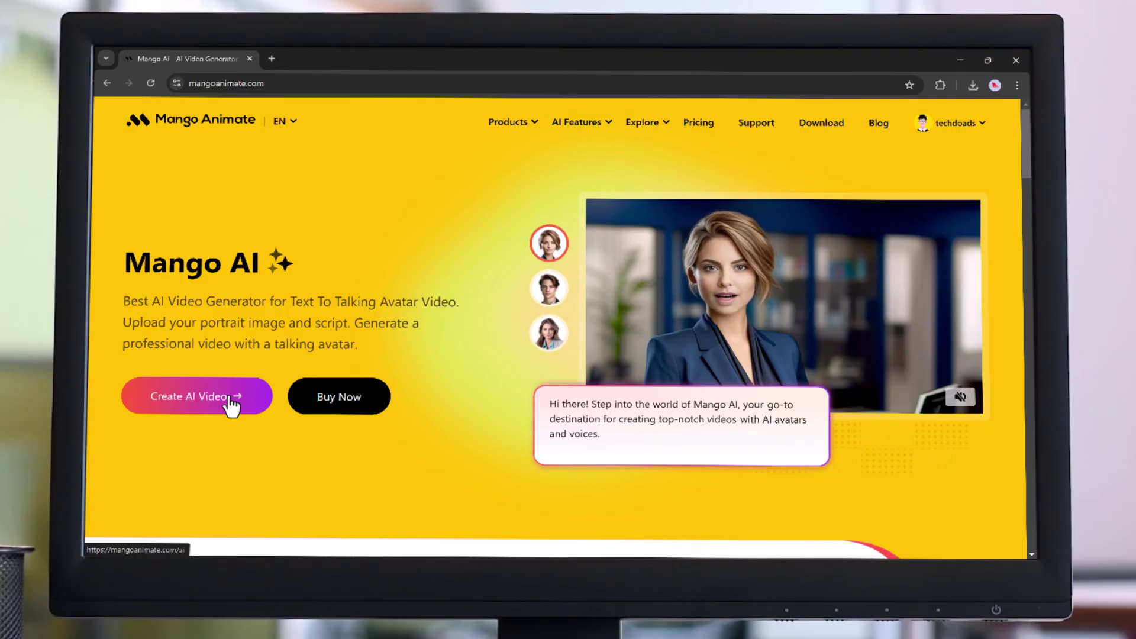
Go to the AI video creation page and open the Talking Photo tool.
left_click(195, 395)
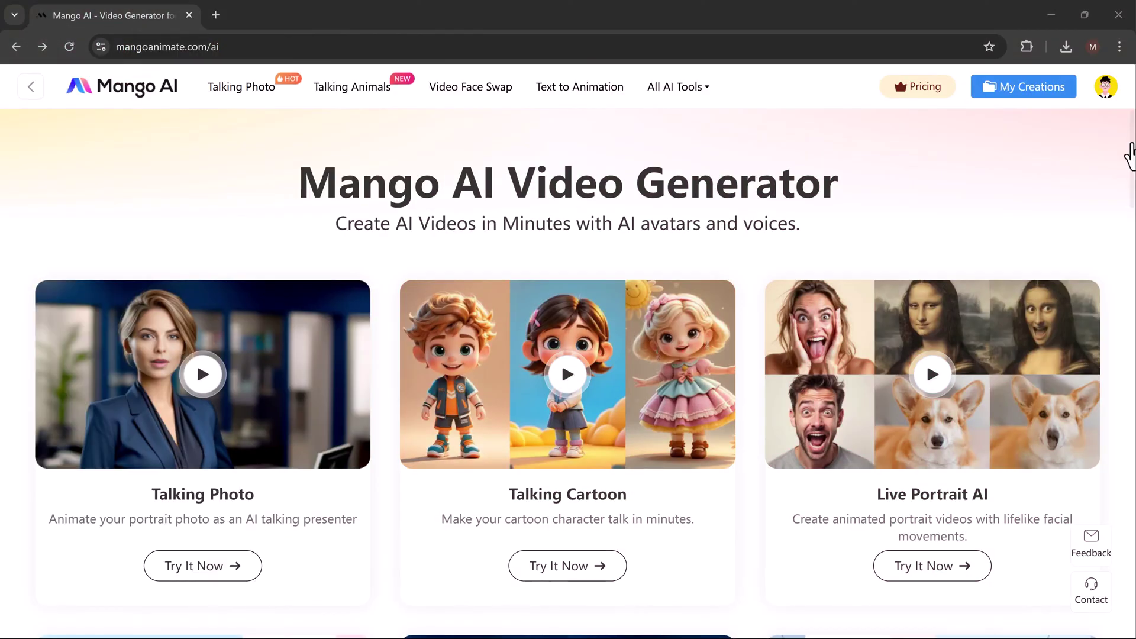
scroll(216, 307, "down", 2)
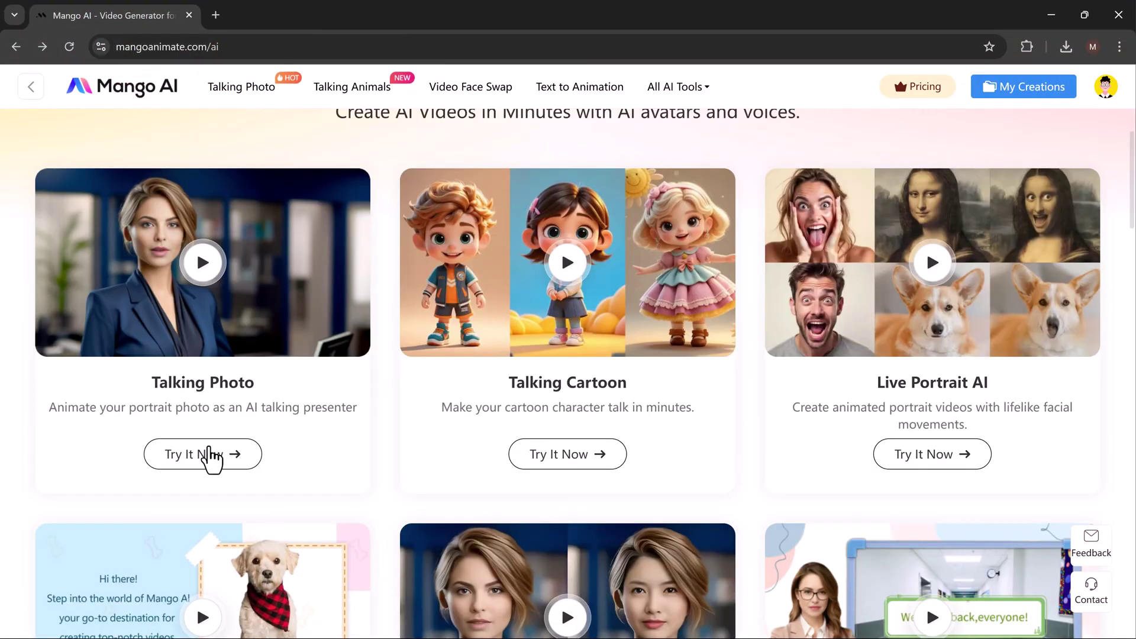
left_click(207, 461)
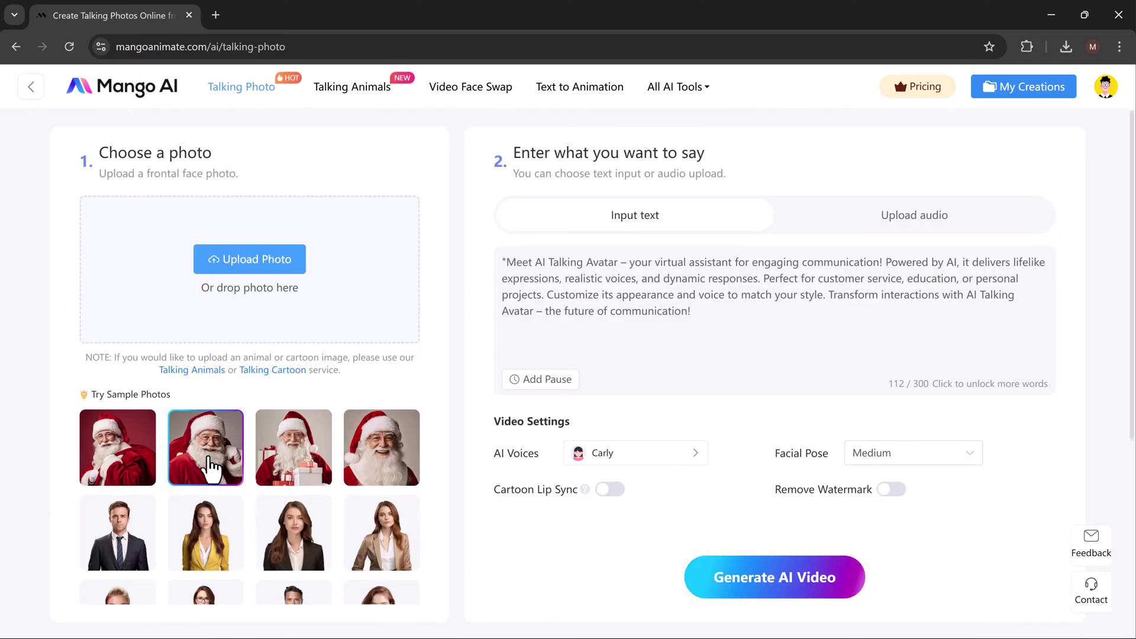
Upload the portrait photo of the man in a white shirt as the talking photo.
mouse_move(248, 284)
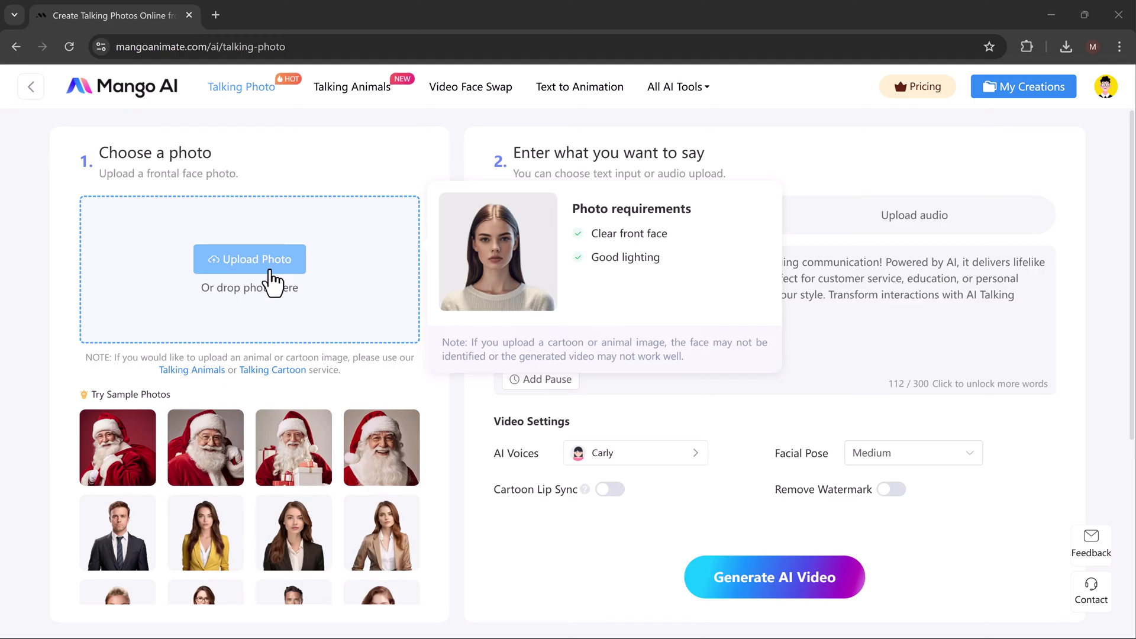
left_click(299, 256)
double_click(423, 144)
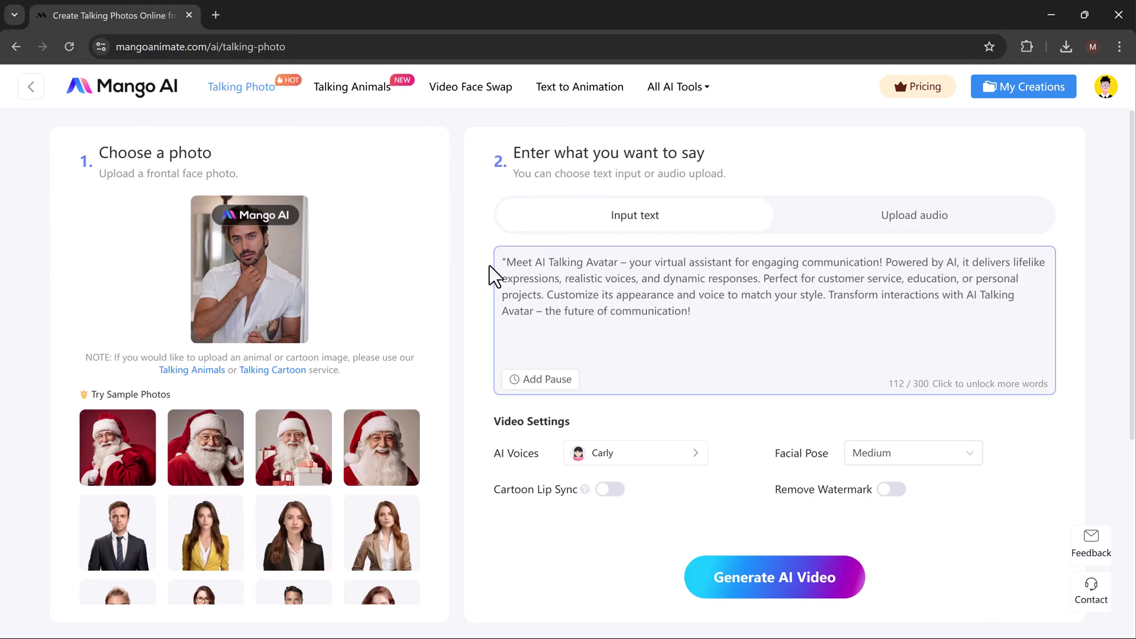
Replace the sample speech text with the script starting "AI Talking Photo transforms static images into dynamic, interactive creations by animating facial expressions".
left_click_drag(502, 264, 741, 328)
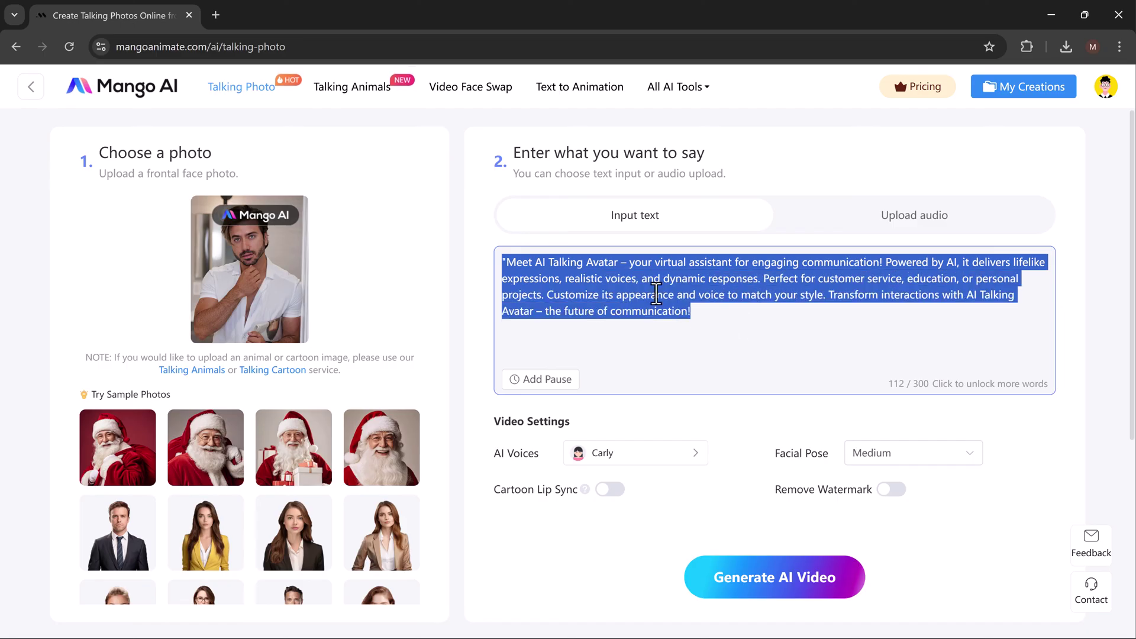
key("BackSpace")
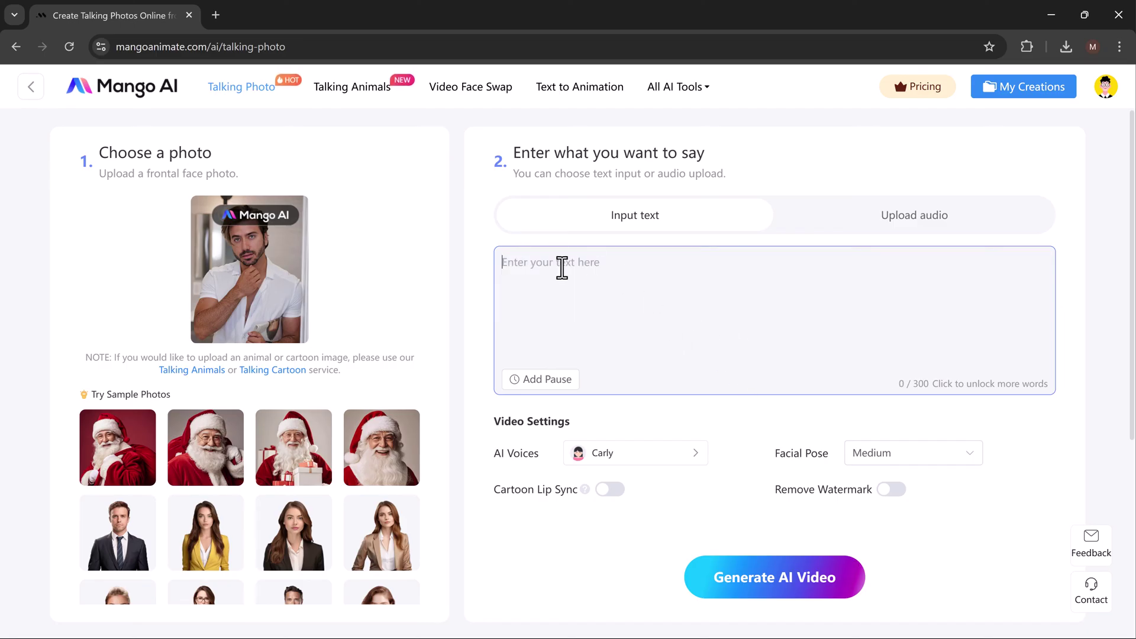
left_click(715, 291)
type("AI Talking Photo transforms static images into dynamic, interactive creations by animating facial expressions, adding movements, and syncing voiceovers. It’ s perfect for creating personalized messages, educational tools, or marketing content. This technology enhances storytelling by making photos appear alive, captivating viewers with realistic, talking animations that add depth and emotion.")
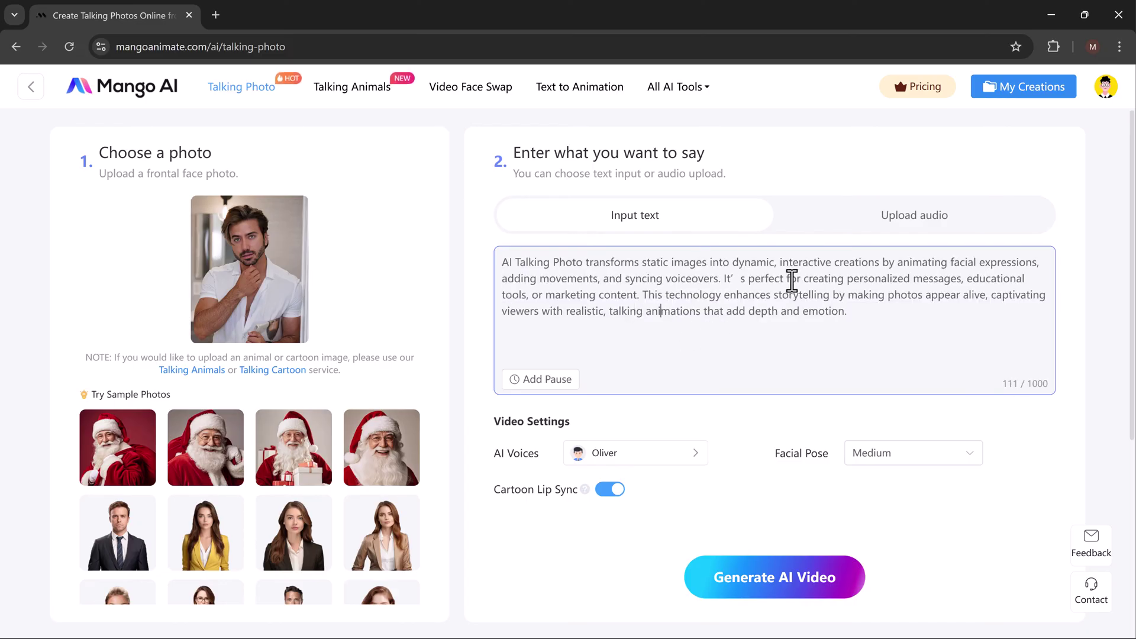
Open the AI voice selection and look through the languages offered for Azure voices, keeping English.
left_click(682, 455)
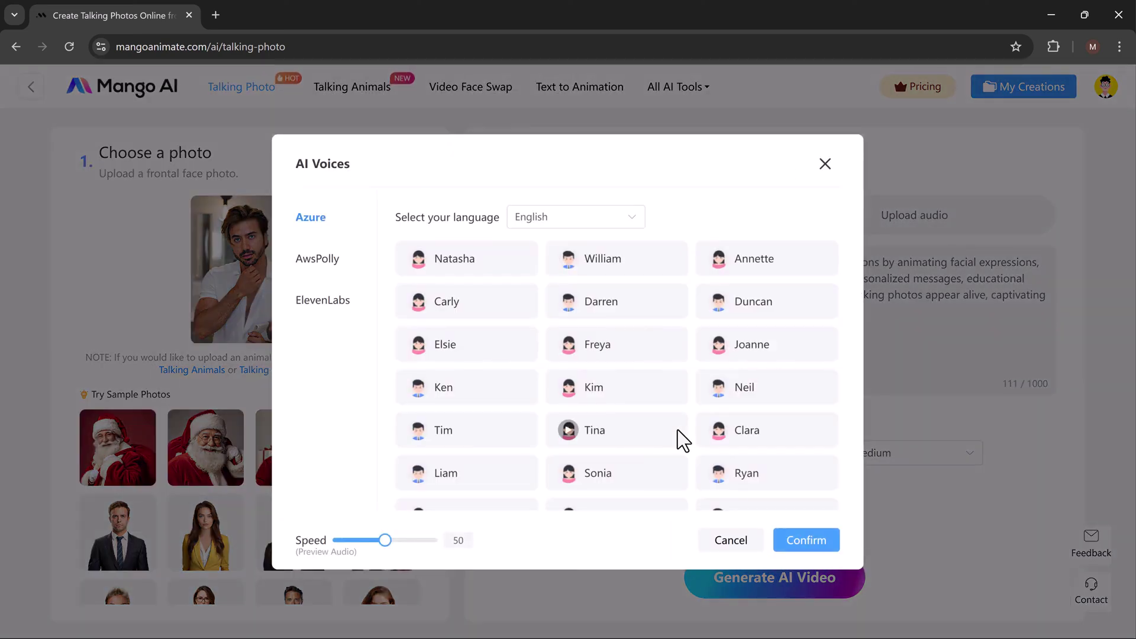
left_click(584, 217)
scroll(567, 325, "down", 15)
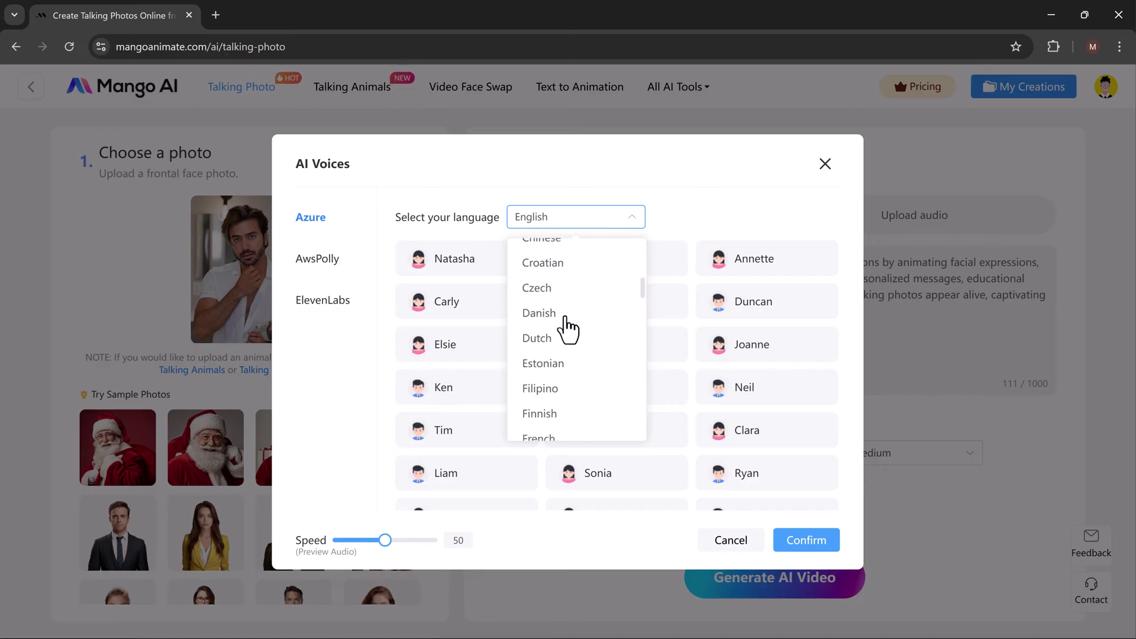
scroll(568, 329, "down", 8)
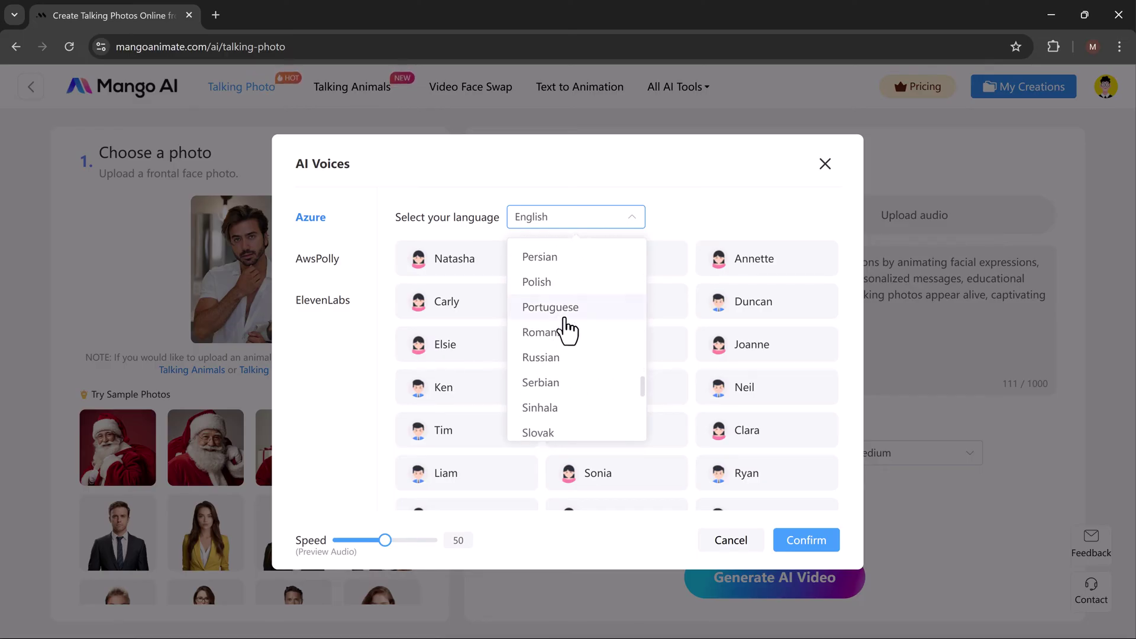
scroll(567, 329, "up", 20)
left_click(710, 204)
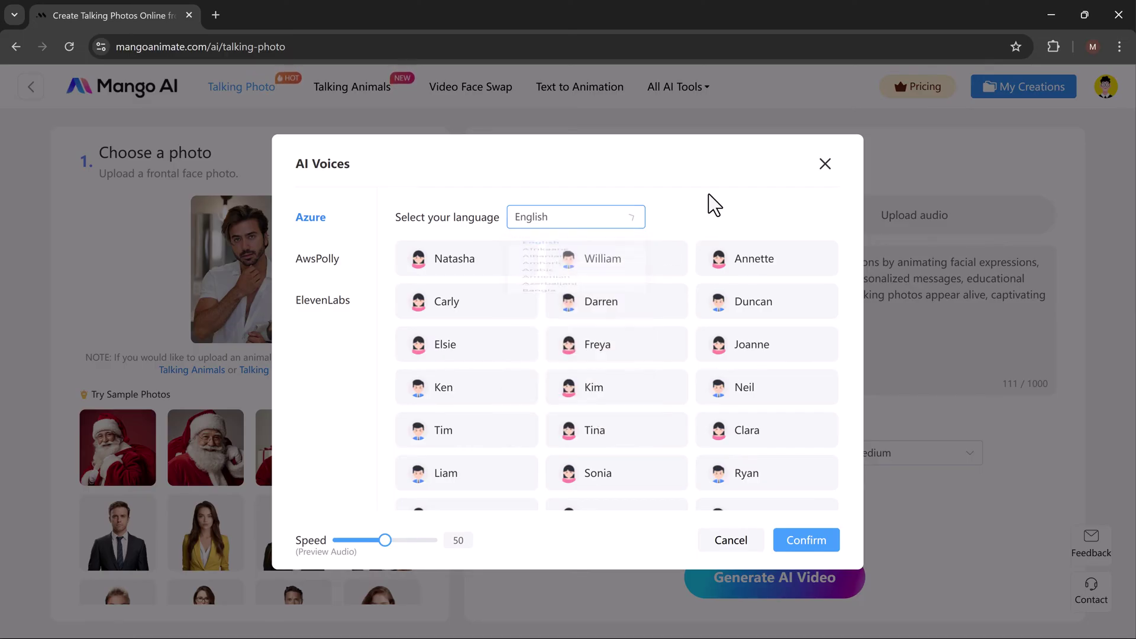
Preview the English Azure voices Natasha, William, Tim and Oliver.
left_click(469, 279)
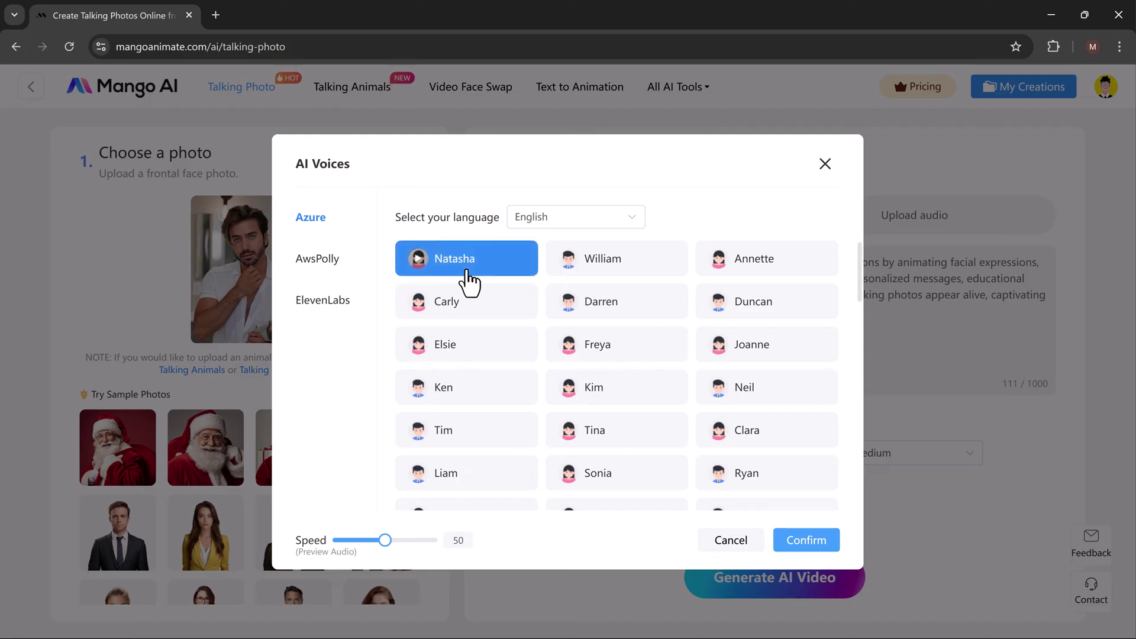
left_click(419, 263)
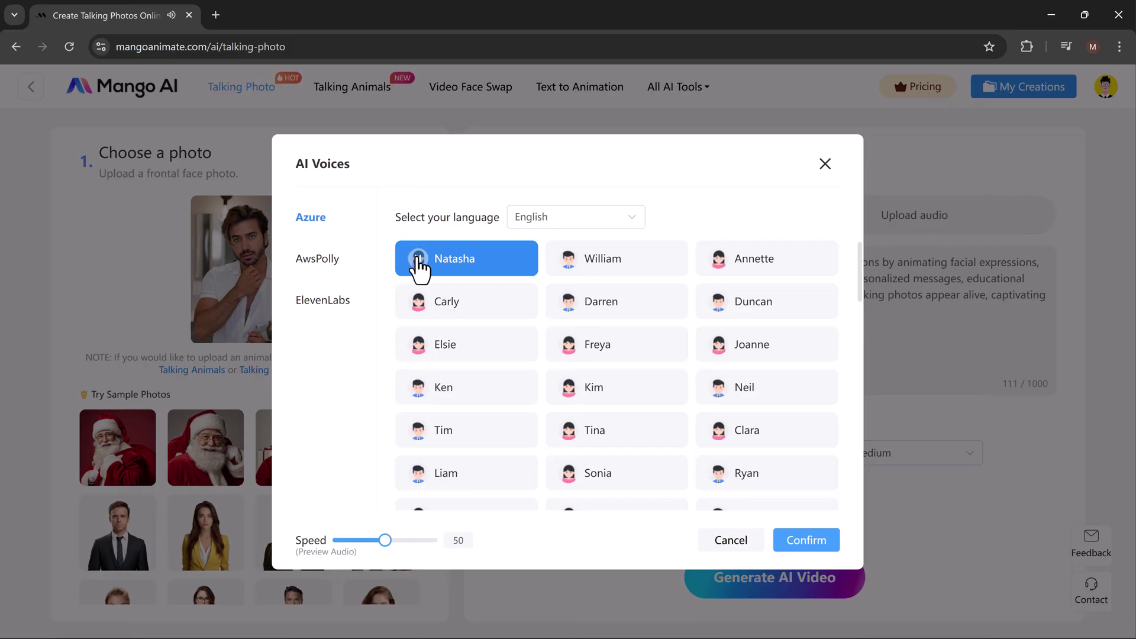
left_click(569, 261)
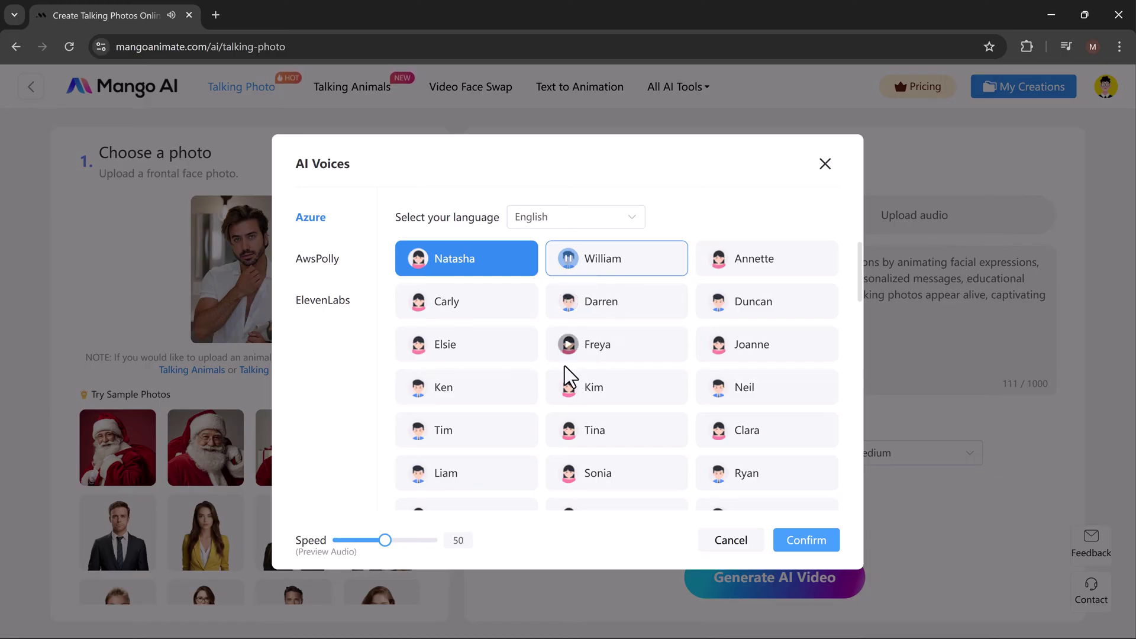
left_click(417, 434)
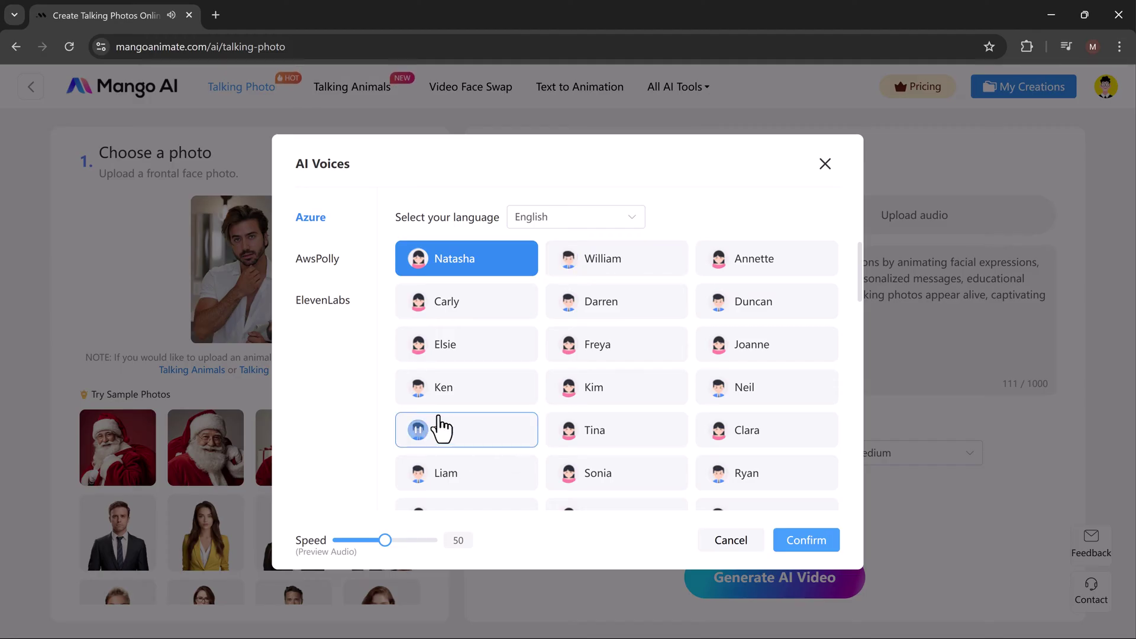
scroll(444, 425, "down", 4)
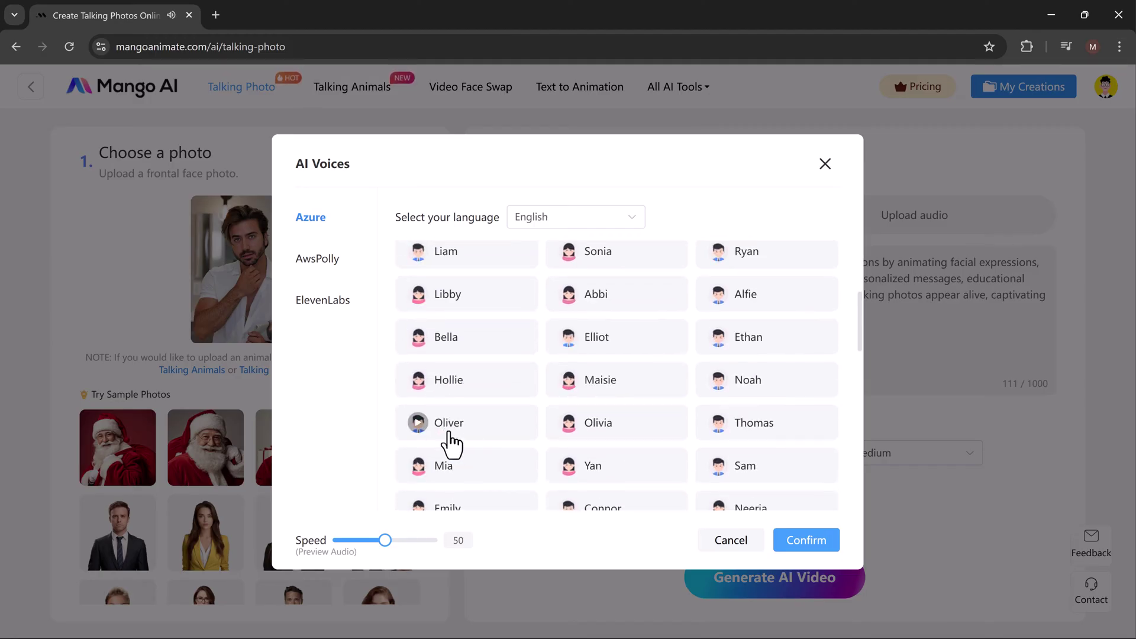
left_click(417, 423)
scroll(440, 432, "up", 4)
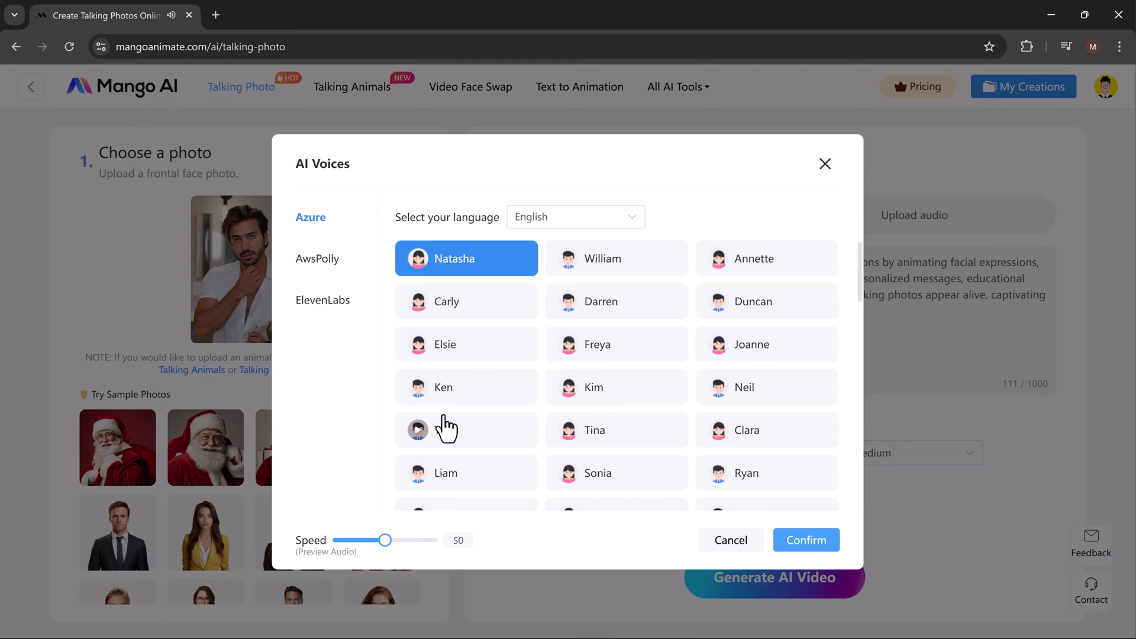
Look through the voices offered by the AwsPolly and ElevenLabs providers.
left_click(331, 258)
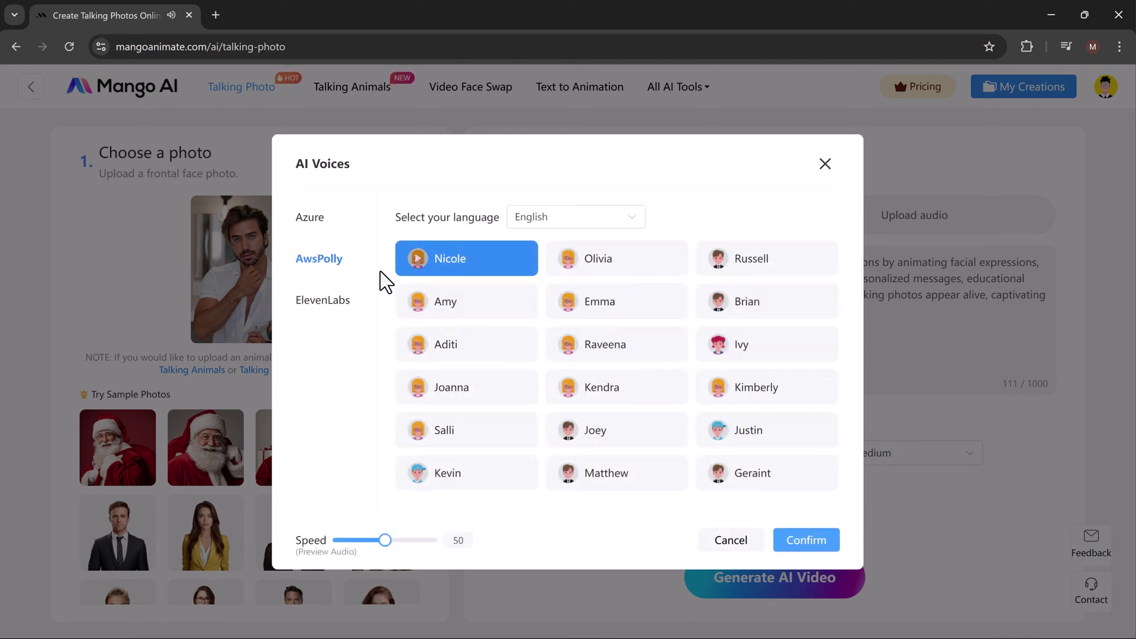
left_click(333, 304)
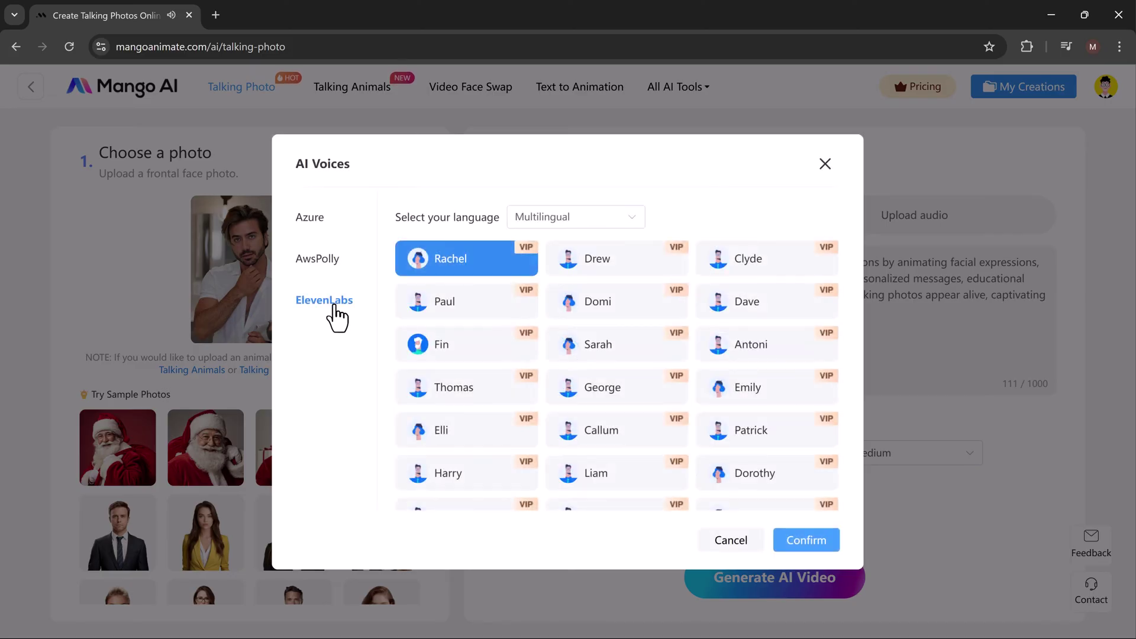
scroll(448, 391, "down", 5)
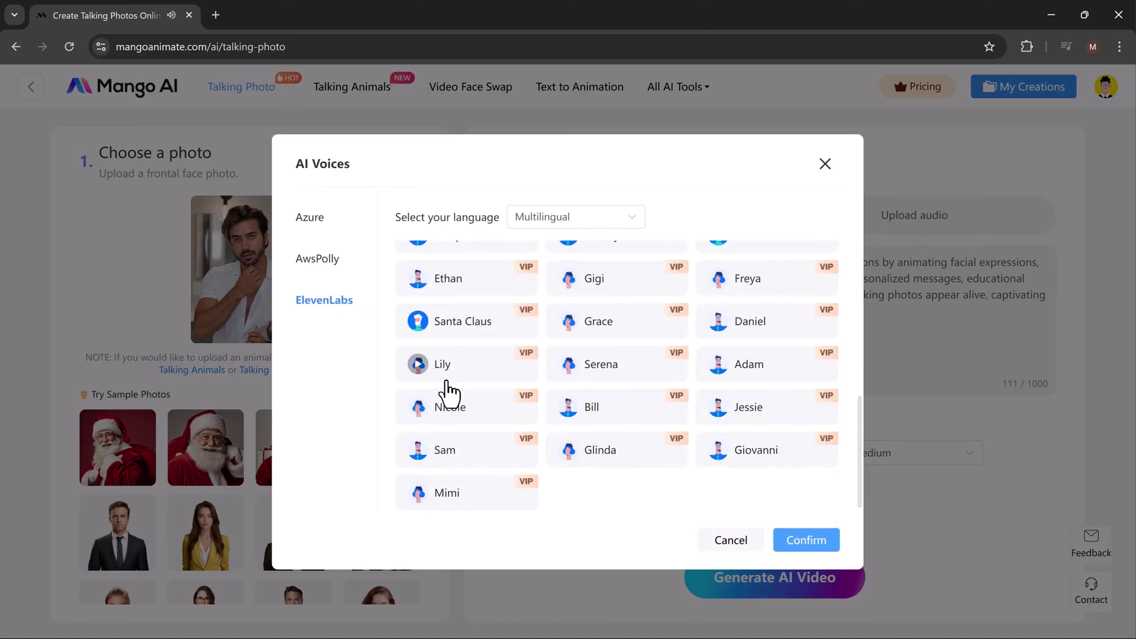
scroll(447, 390, "up", 5)
Return to the Azure voices and apply William as the AI voice for the video.
left_click(318, 222)
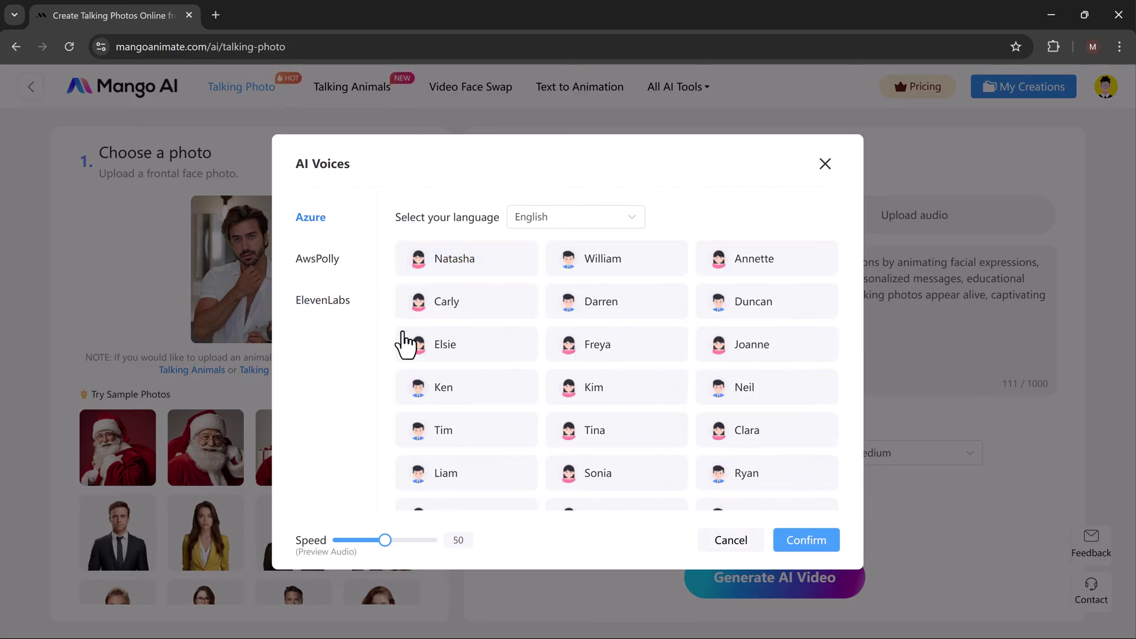
left_click(593, 264)
left_click(814, 547)
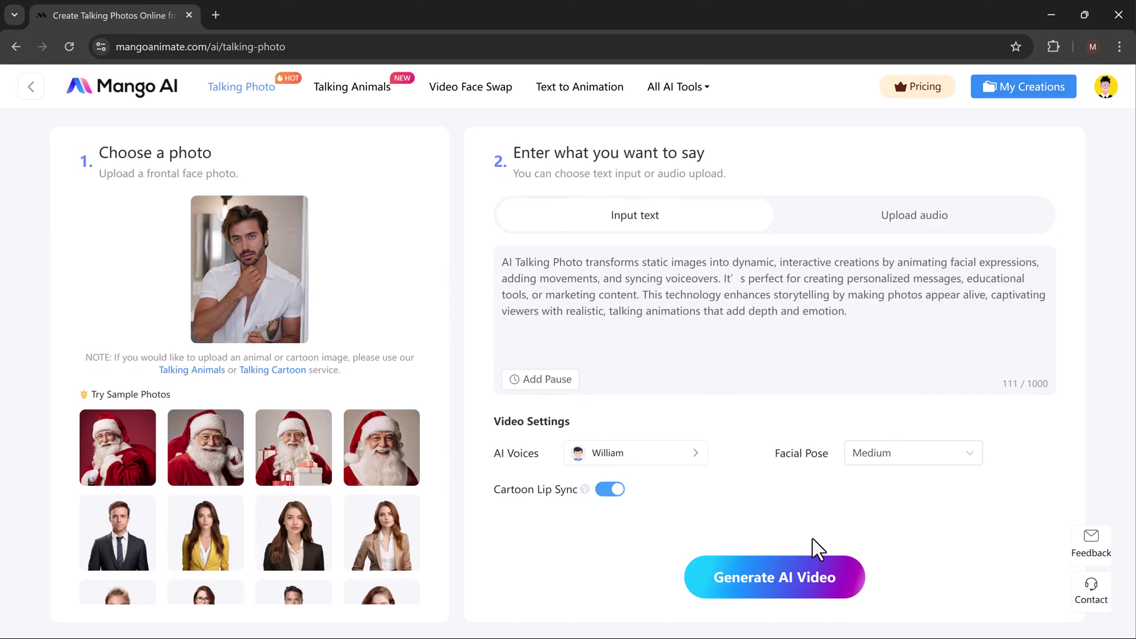
Set the facial pose to Medium and turn off Cartoon Lip Sync.
left_click(934, 463)
mouse_move(875, 521)
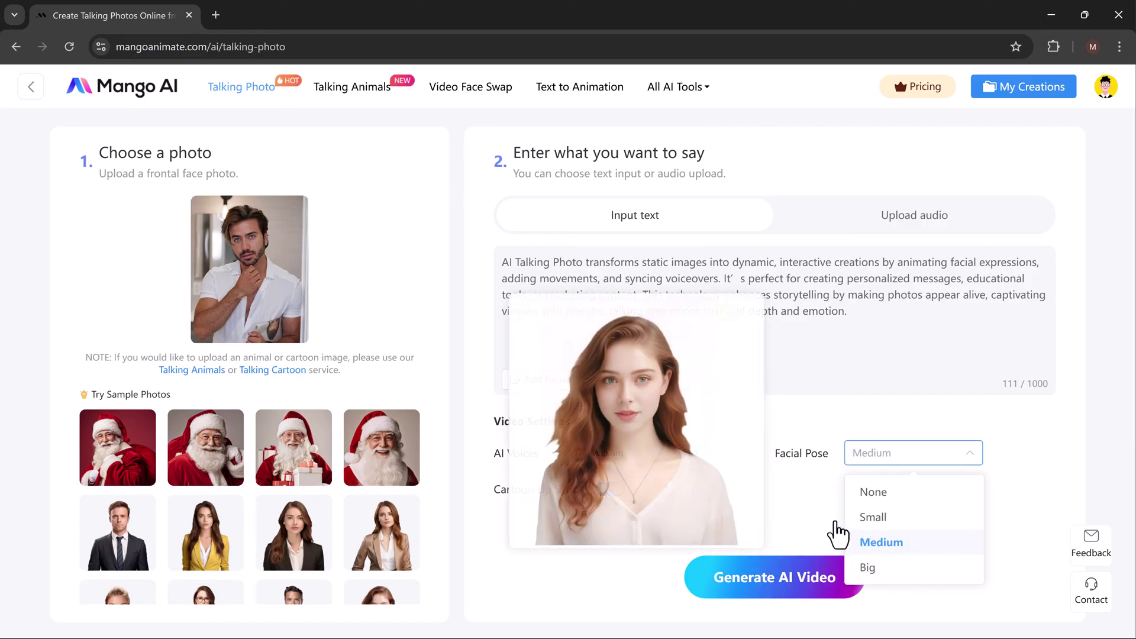
left_click(852, 539)
left_click(608, 488)
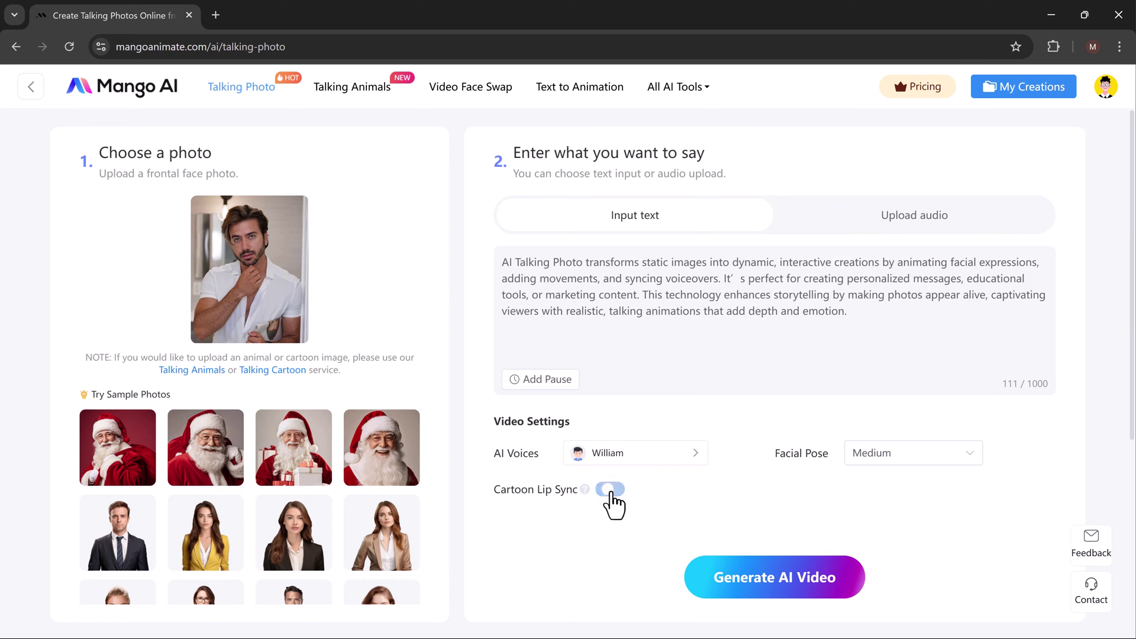
Turn on Cartoon Lip Sync and generate the AI video of the man's portrait.
left_click(606, 487)
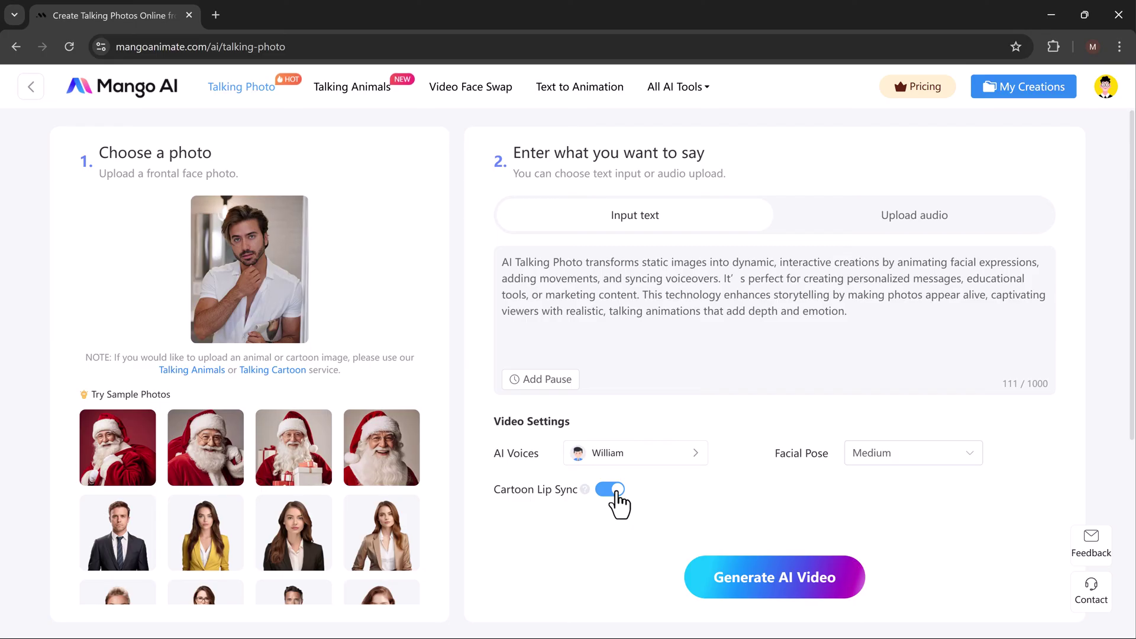
left_click(613, 491)
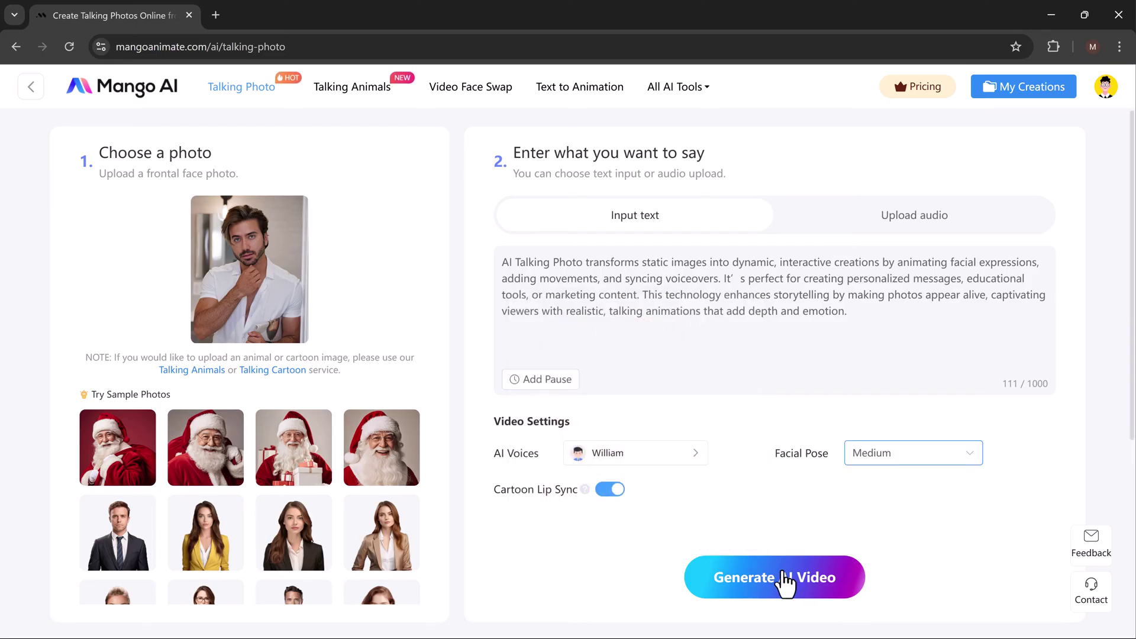
left_click(786, 580)
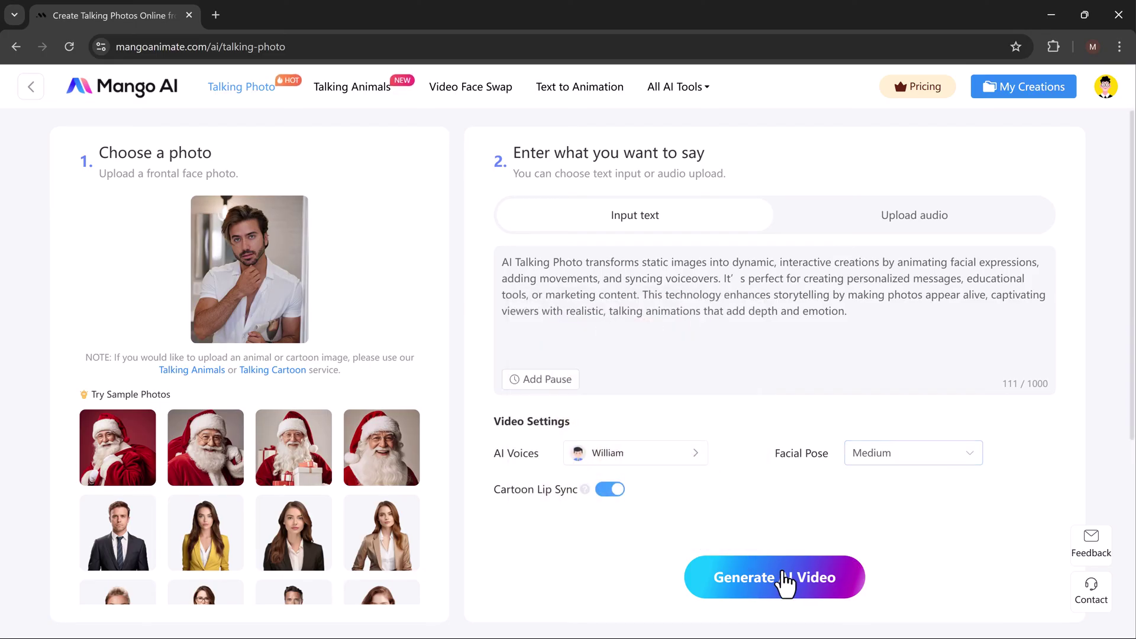
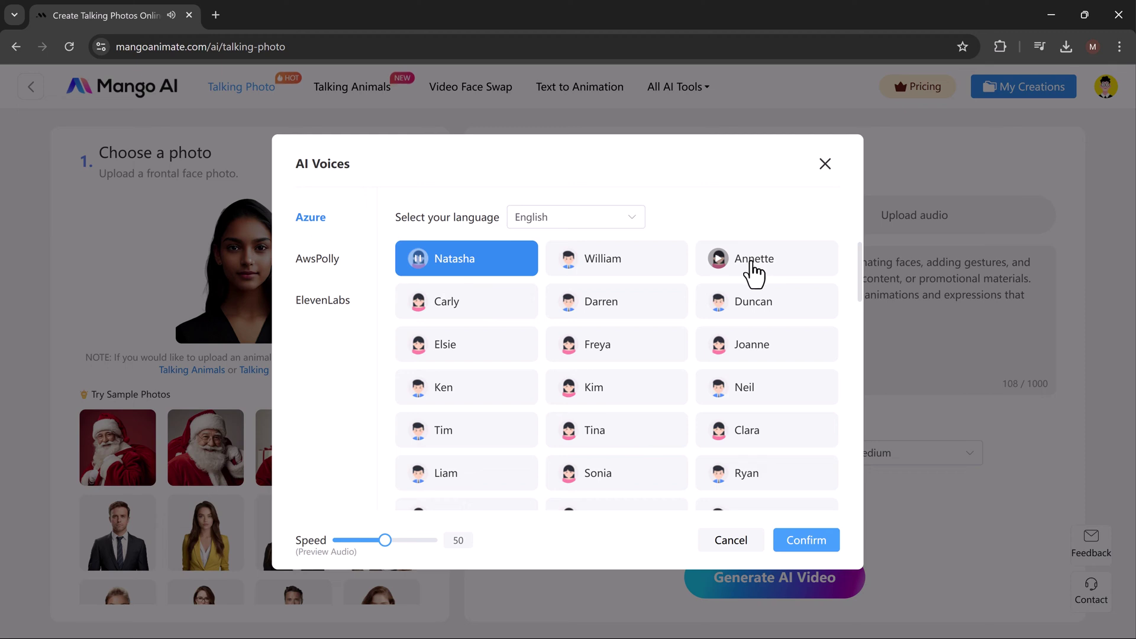
Preview the English Azure voices Annette, Bella and Libby, and apply Libby as the AI voice.
left_click(750, 268)
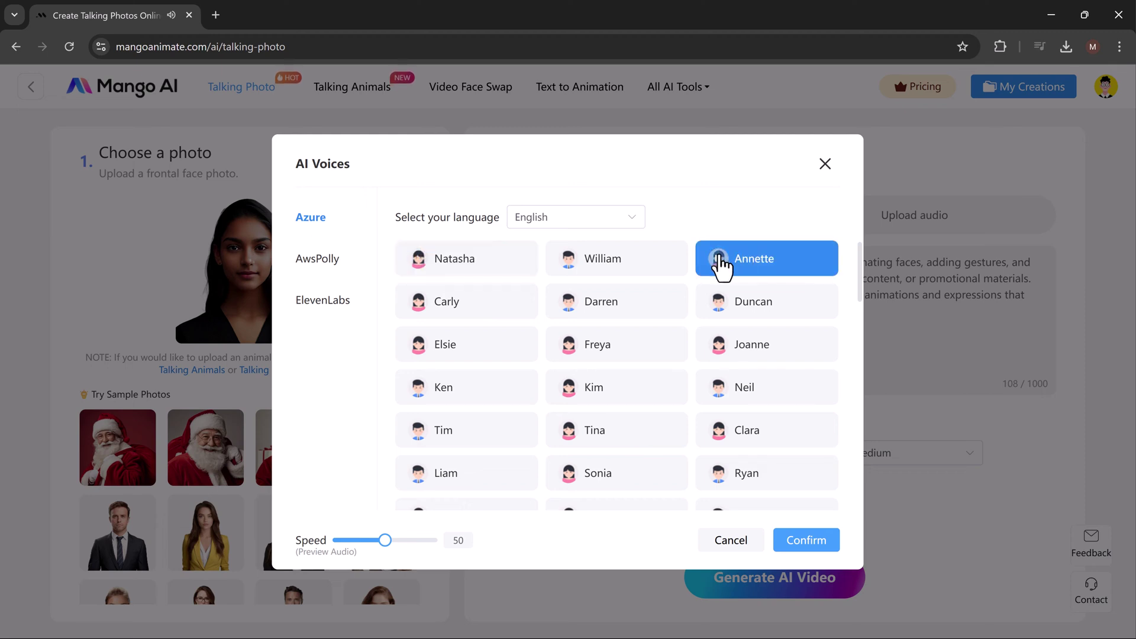
scroll(739, 278, "down", 4)
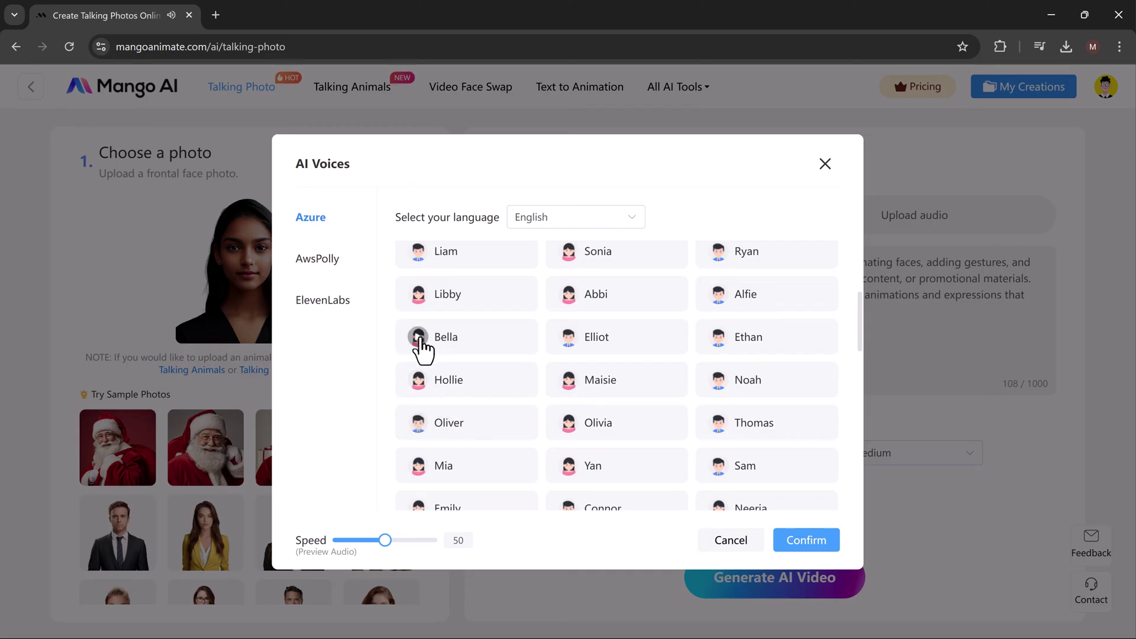
left_click(419, 338)
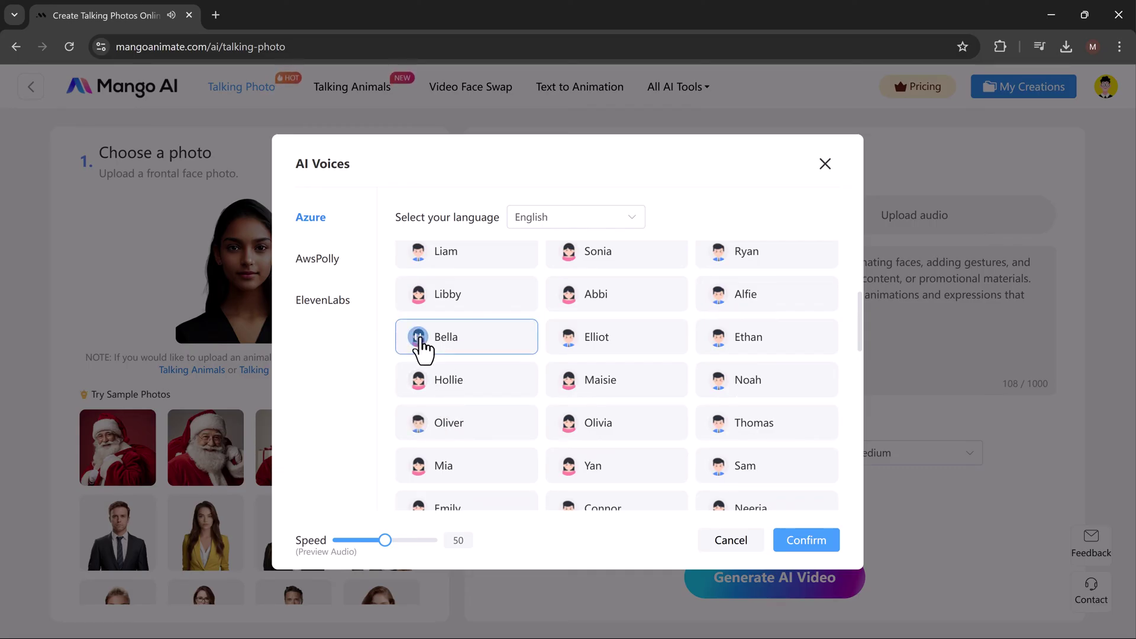
left_click(420, 296)
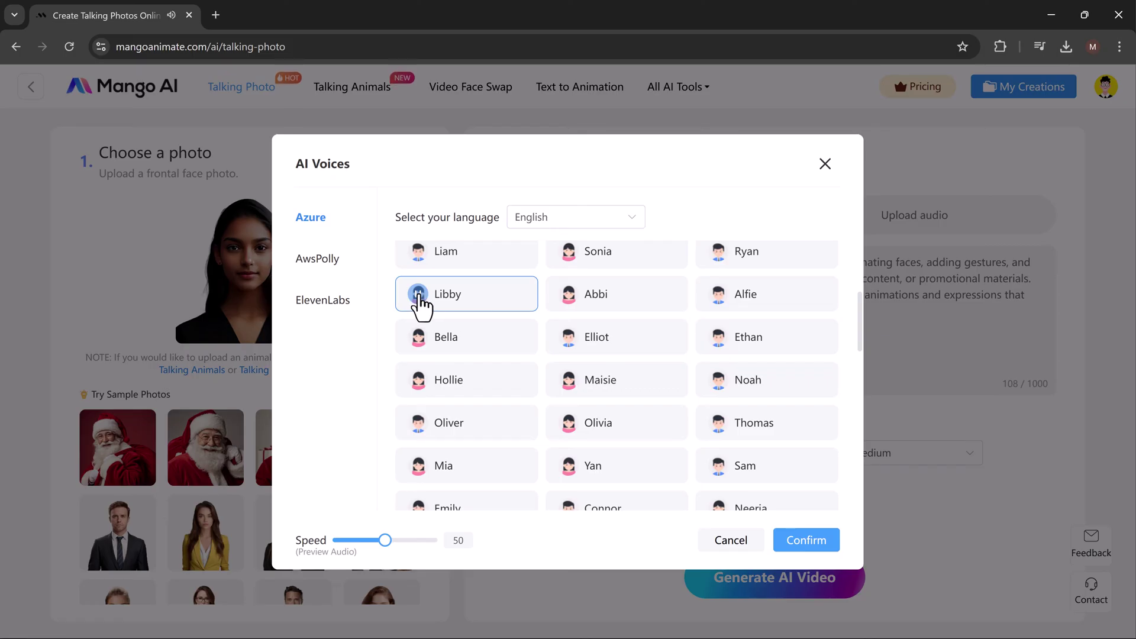
left_click(806, 540)
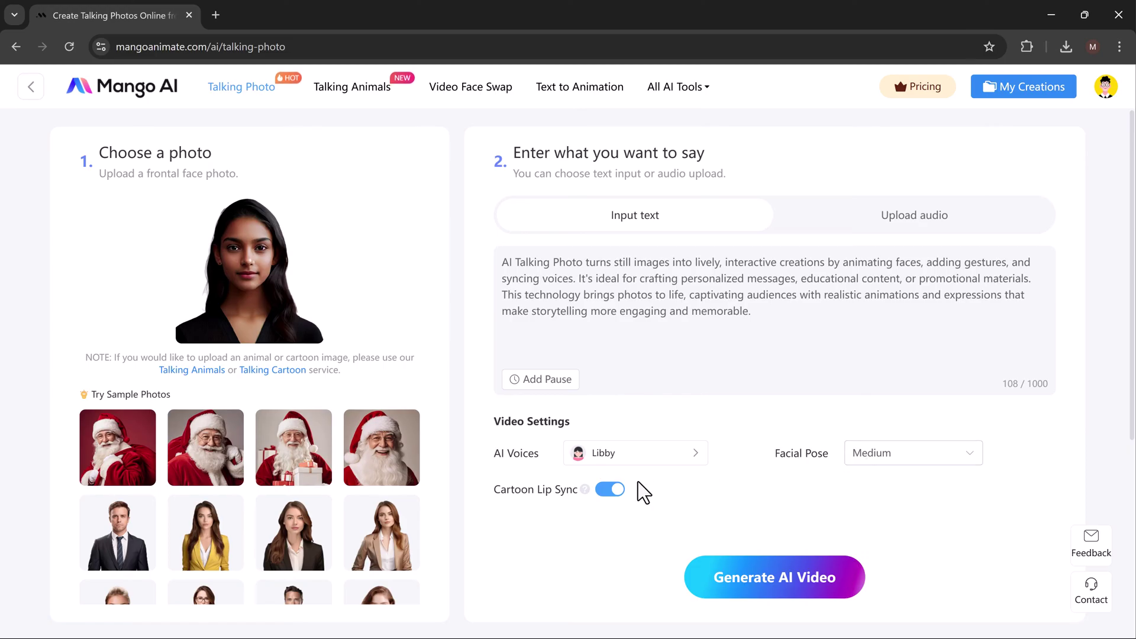
Generate the woman's talking photo video with the Libby voice and download it.
left_click(779, 585)
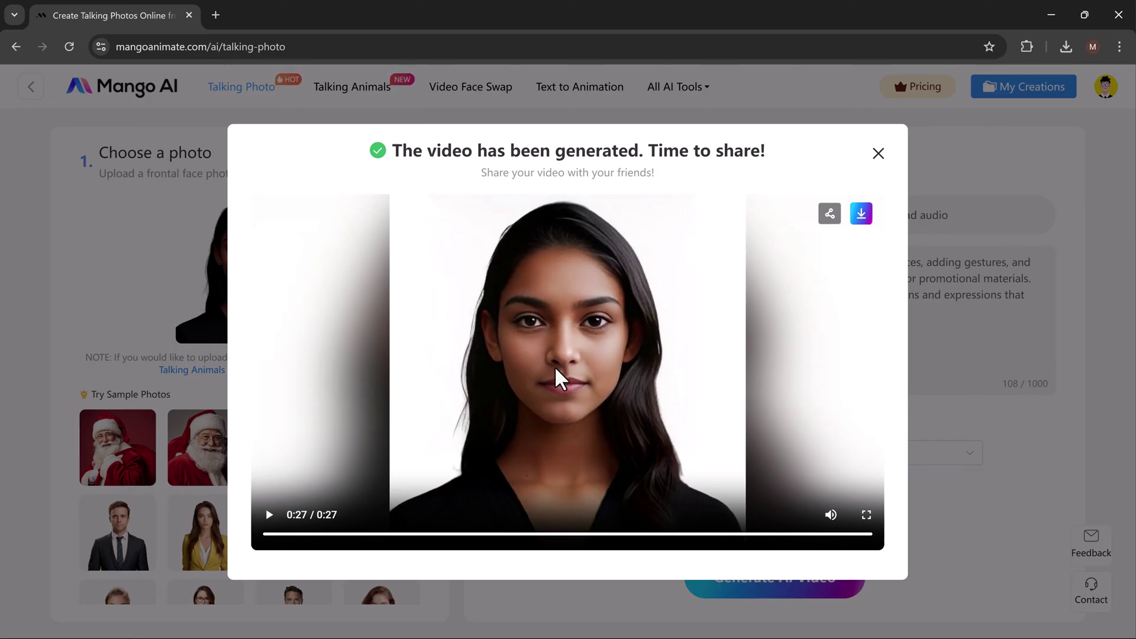
left_click(862, 214)
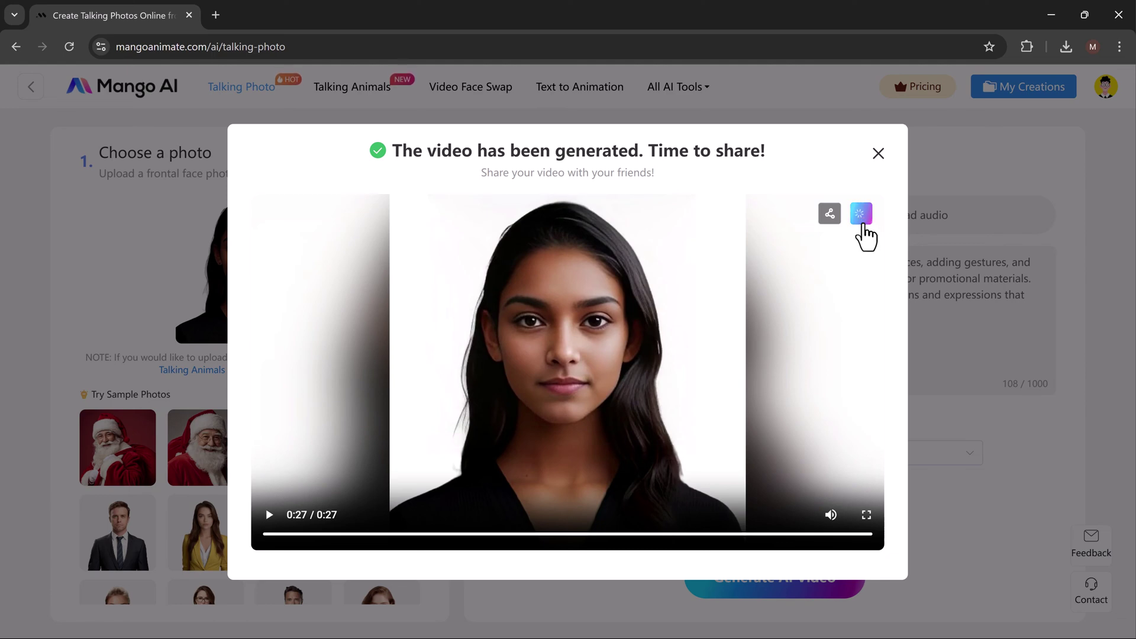
left_click(878, 171)
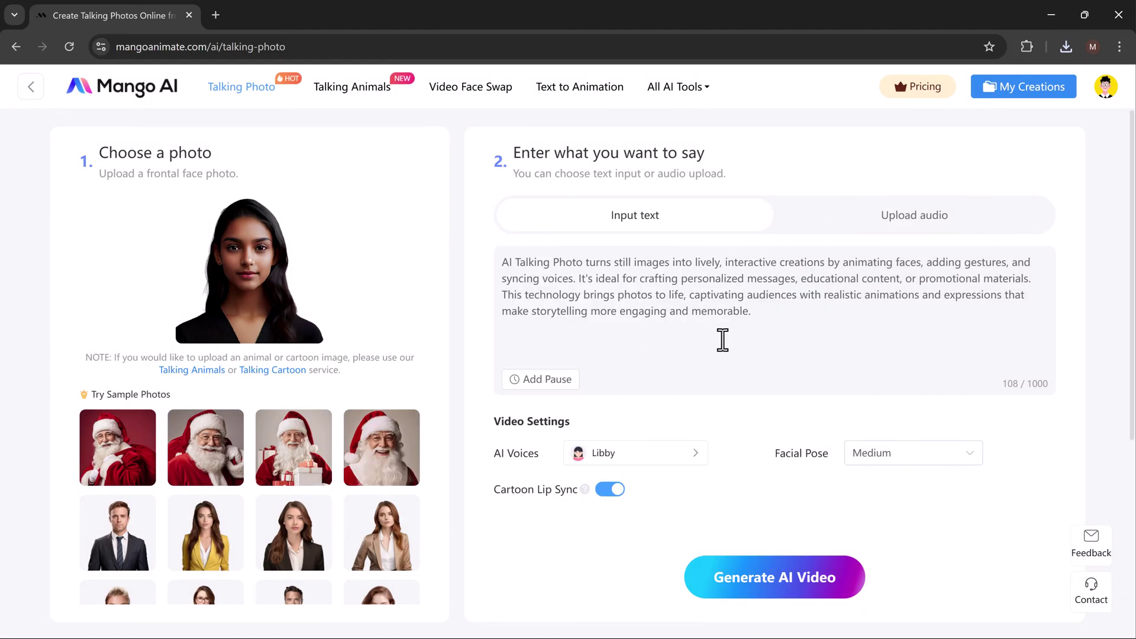
Replace the English script with the Arabic text beginning "تحول تقنية الصور المتحدثة بالذكاء الاصطناعي".
left_click_drag(621, 299, 484, 251)
key("BackSpace")
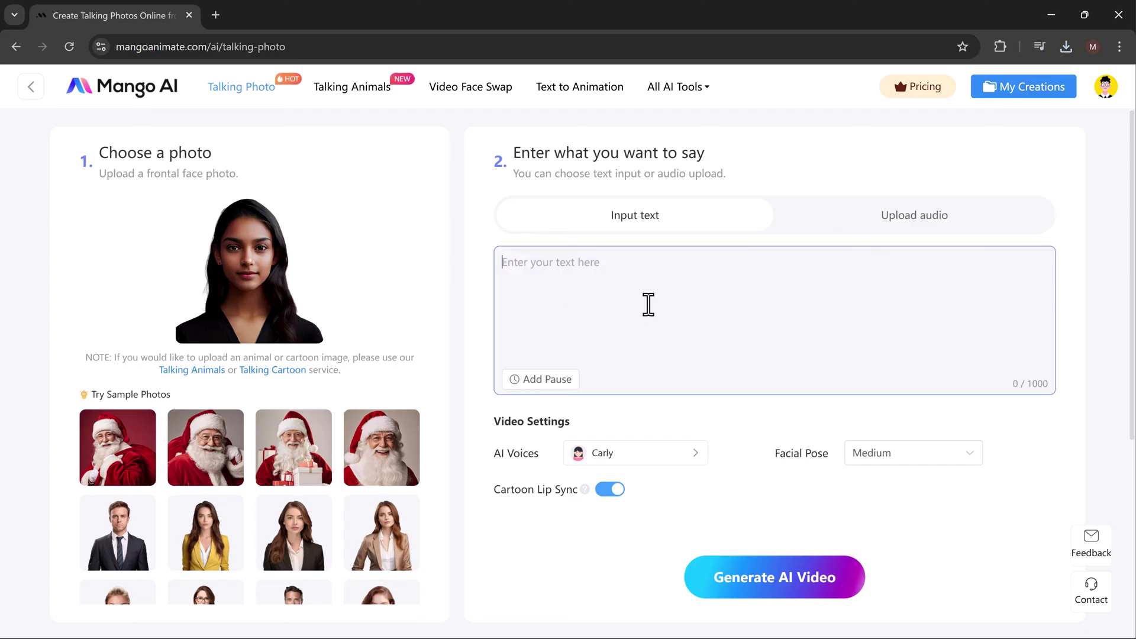
type("تحول تقنية الصور المتحدثة بالذكاء الاصطناعي الصور الثابتة إلى رسوم متحركة جذابة بإضافة تعبيرات الوجه، الحركات، والأصوات المتزامنة. إنها مثالية للتهاني الشخصية، المواد التعليمية، أو التسويق الإبداعي. تجلب هذه التقنية الحياة للصور، مما يجعلها أكثر تفاعلية وجاذبية، مع تعزيز السرد برسوم متحركة واقعية مليئة بالعاطفة والجاذبية.")
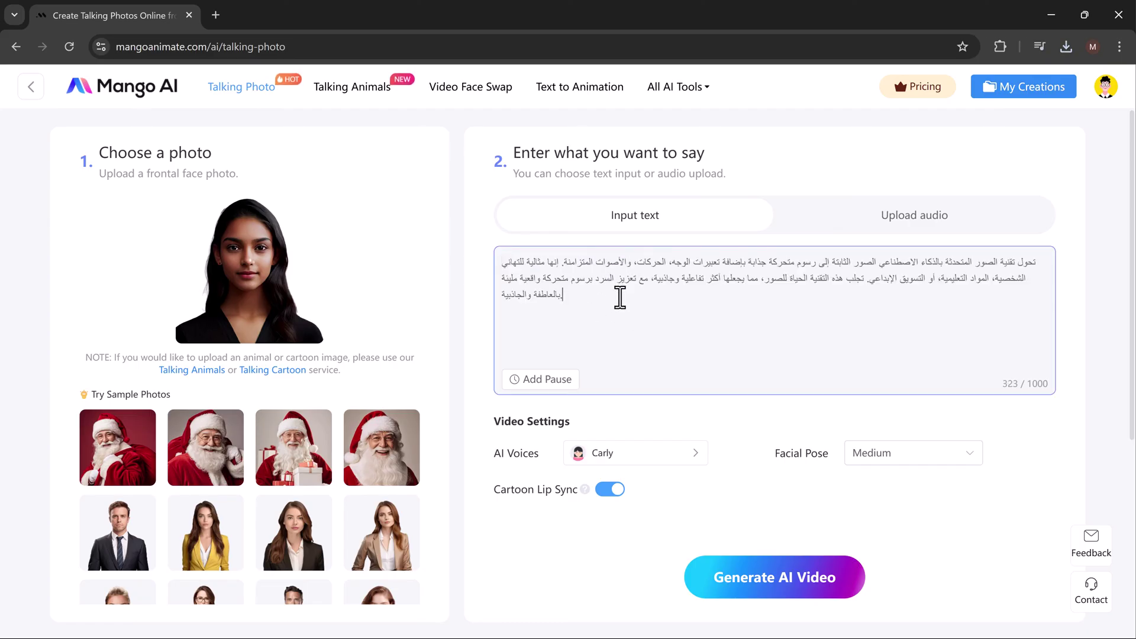
Set the language of the Azure AI voices to Arabic.
left_click(677, 456)
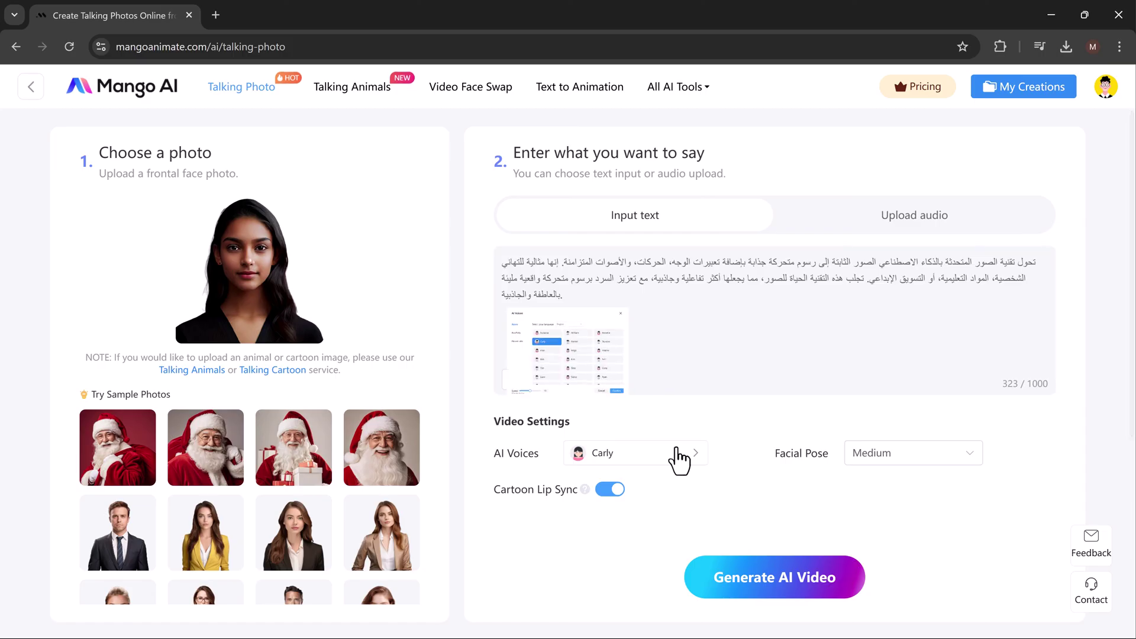
left_click(583, 227)
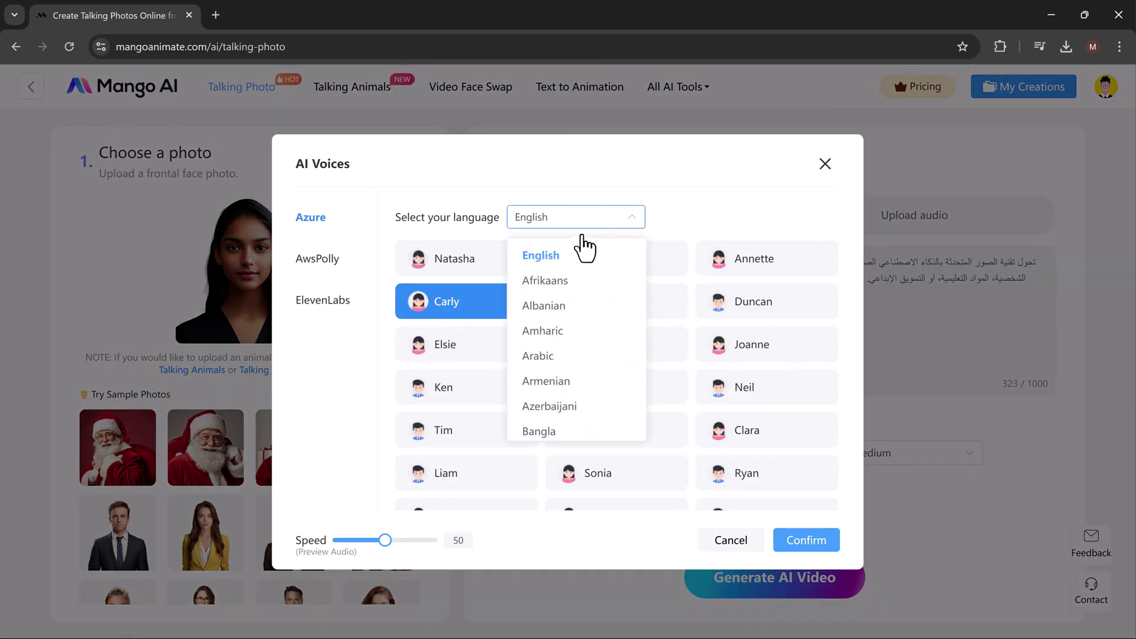
scroll(589, 294, "down", 6)
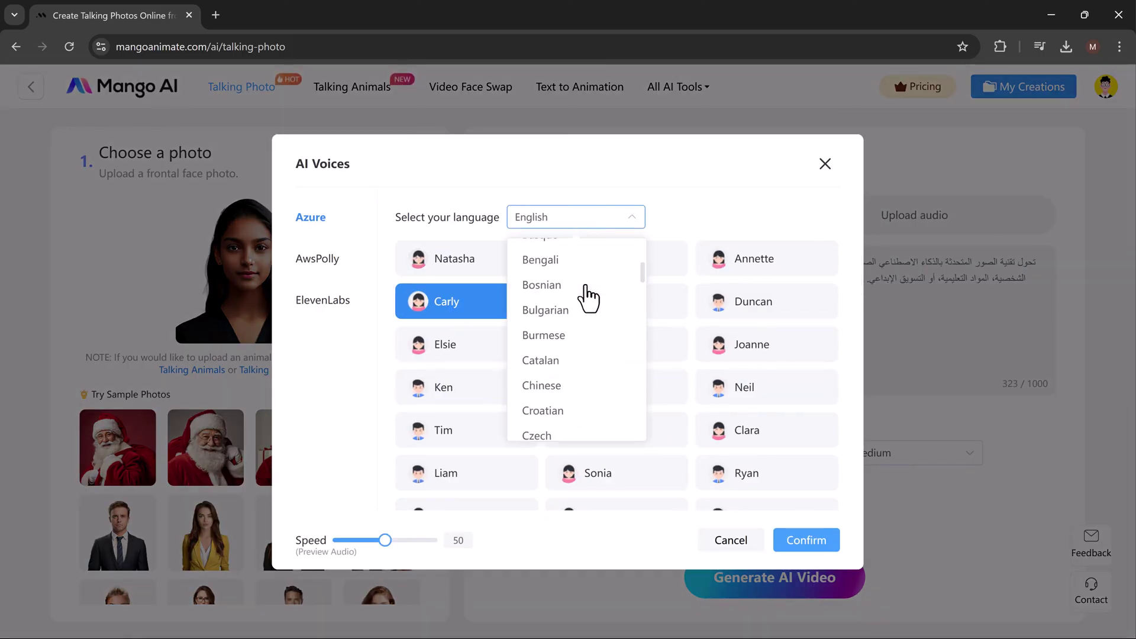
scroll(588, 299, "down", 5)
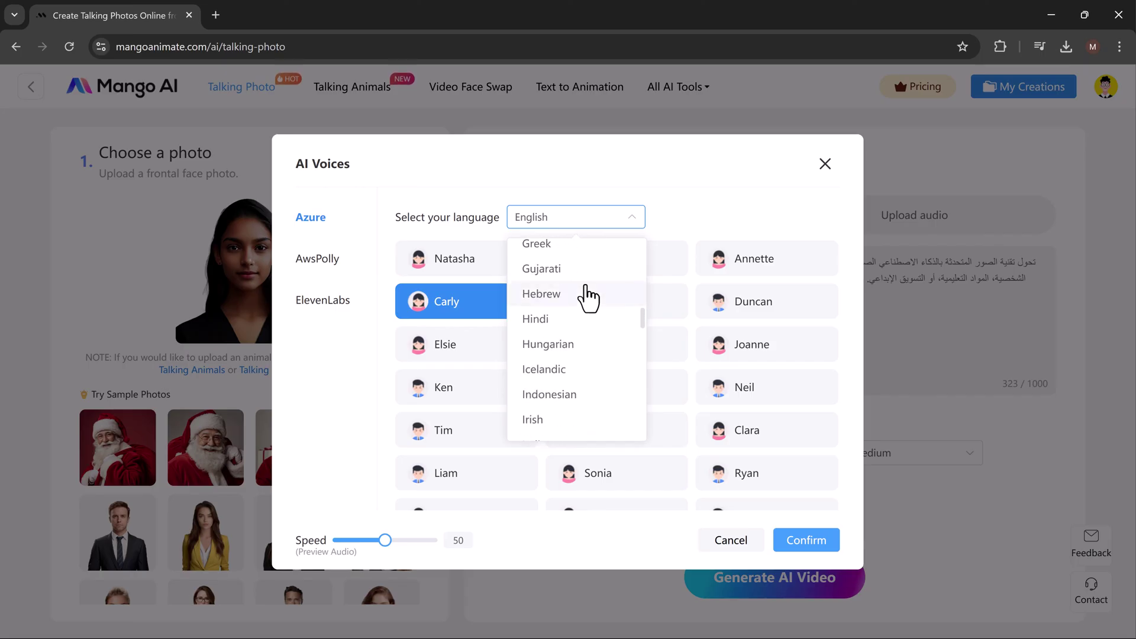
scroll(588, 299, "up", 2)
scroll(588, 297, "up", 10)
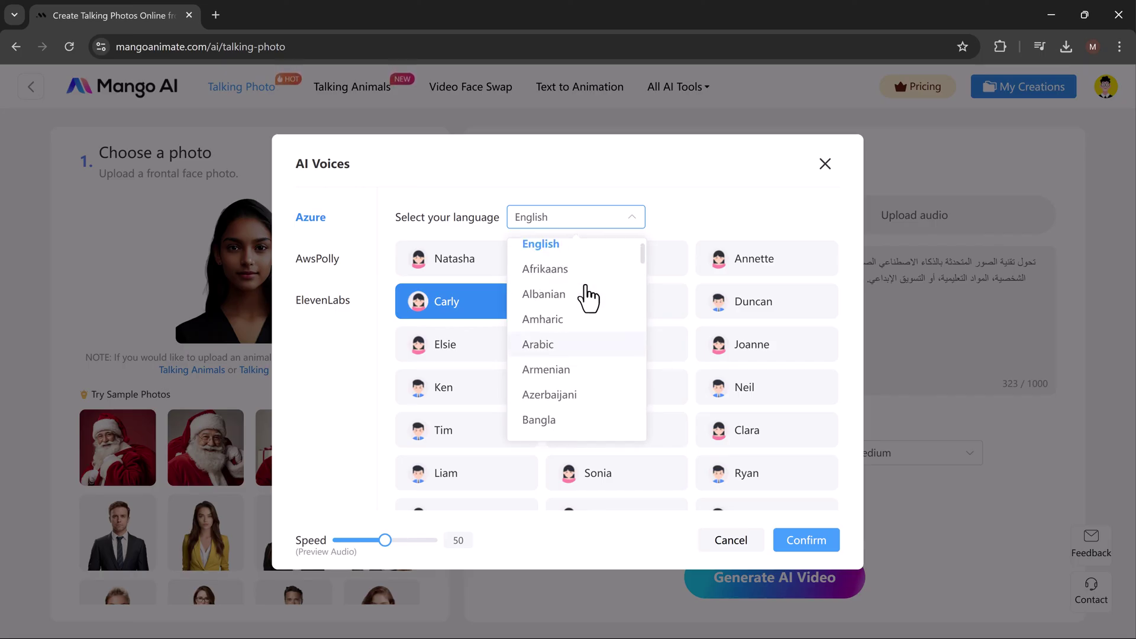
left_click(571, 358)
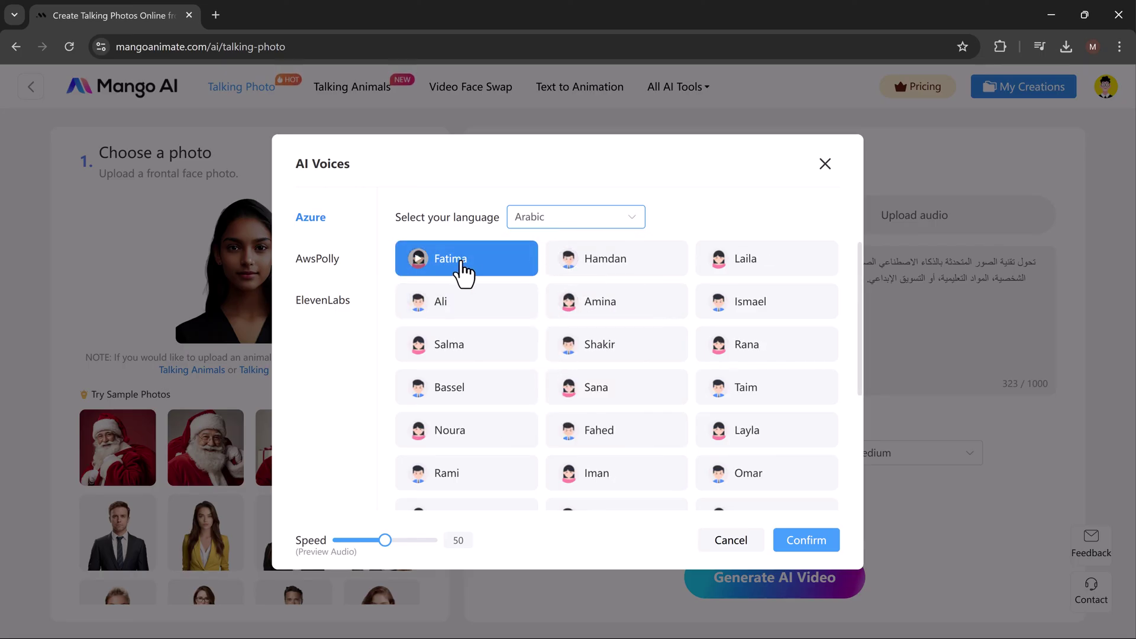
Preview the Arabic voices Fatima, Amina, Bassel and Sana, and apply Sana as the AI voice.
left_click(421, 266)
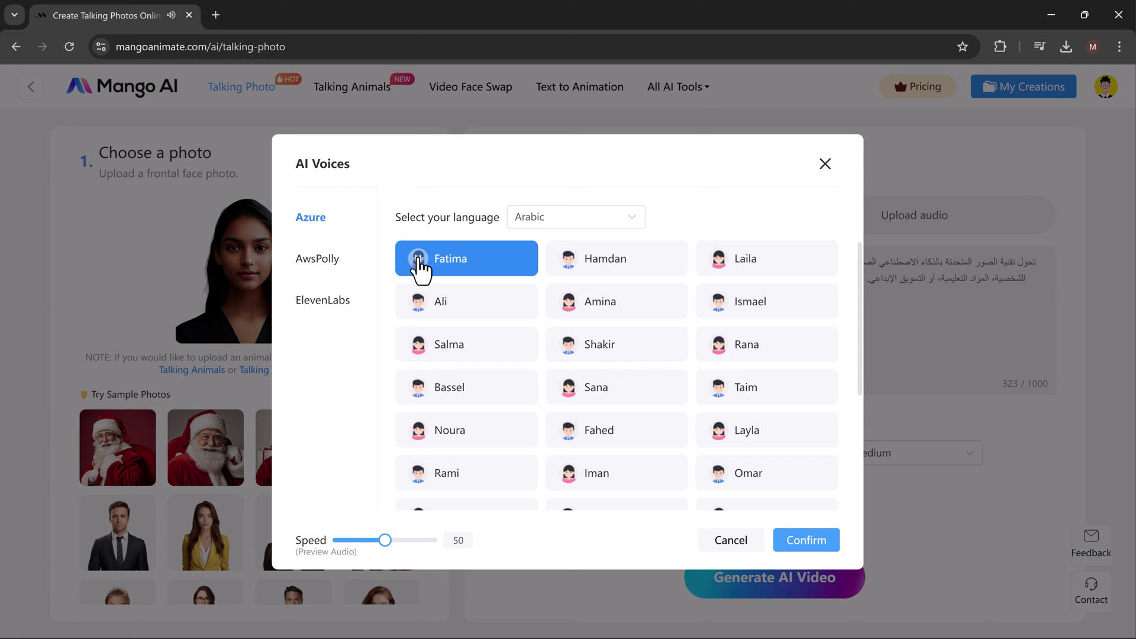
left_click(569, 303)
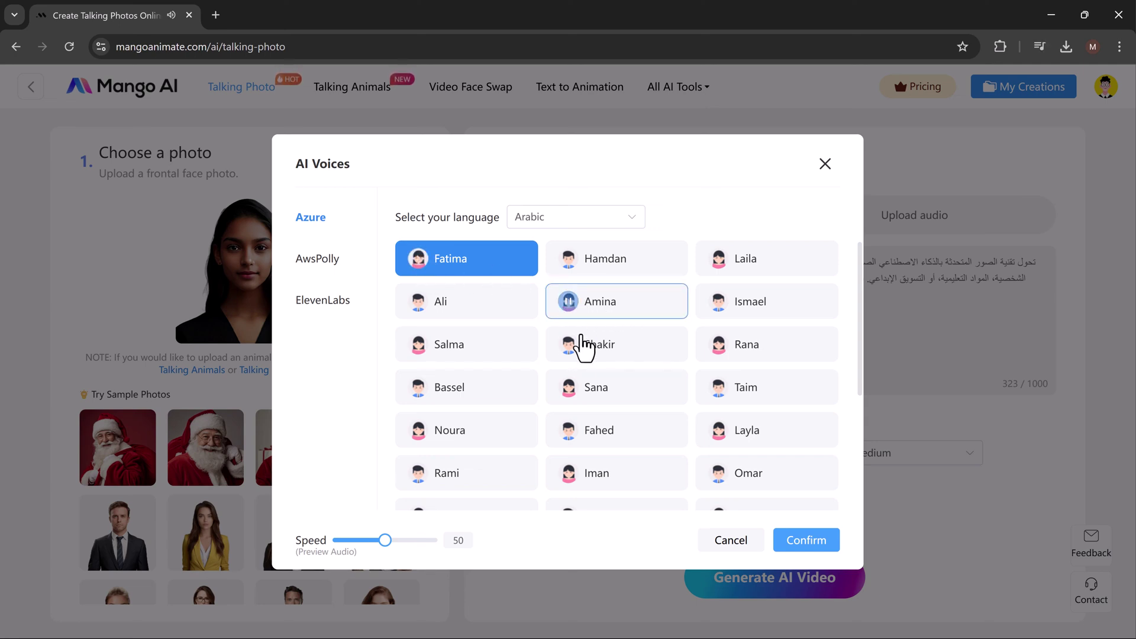
scroll(577, 373, "down", 1)
left_click(423, 320)
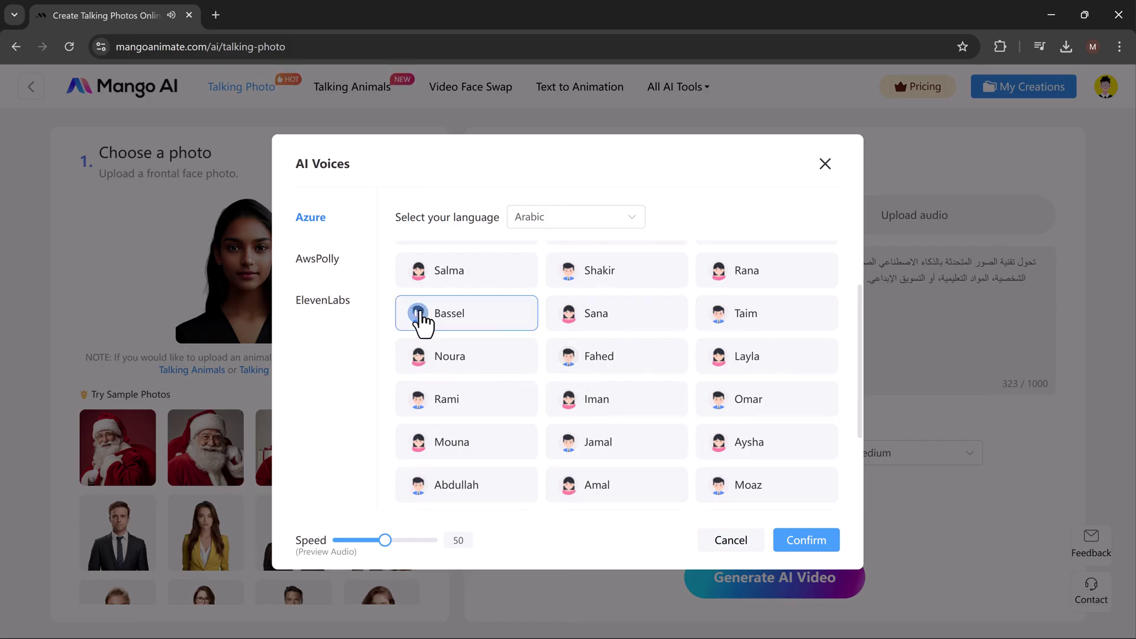
left_click(570, 323)
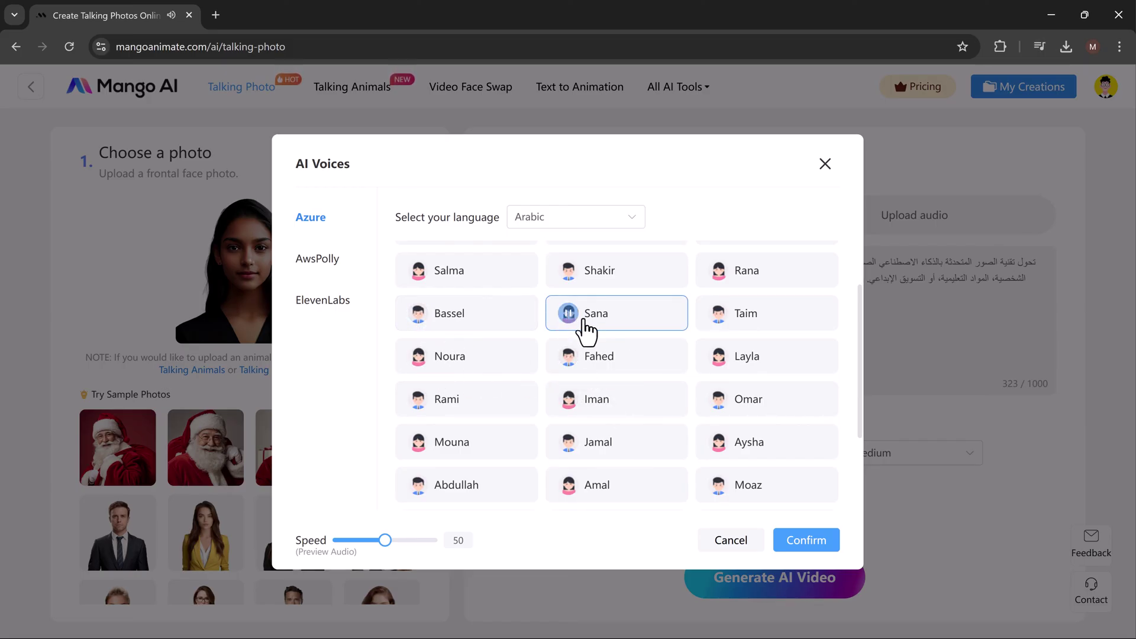
left_click(602, 327)
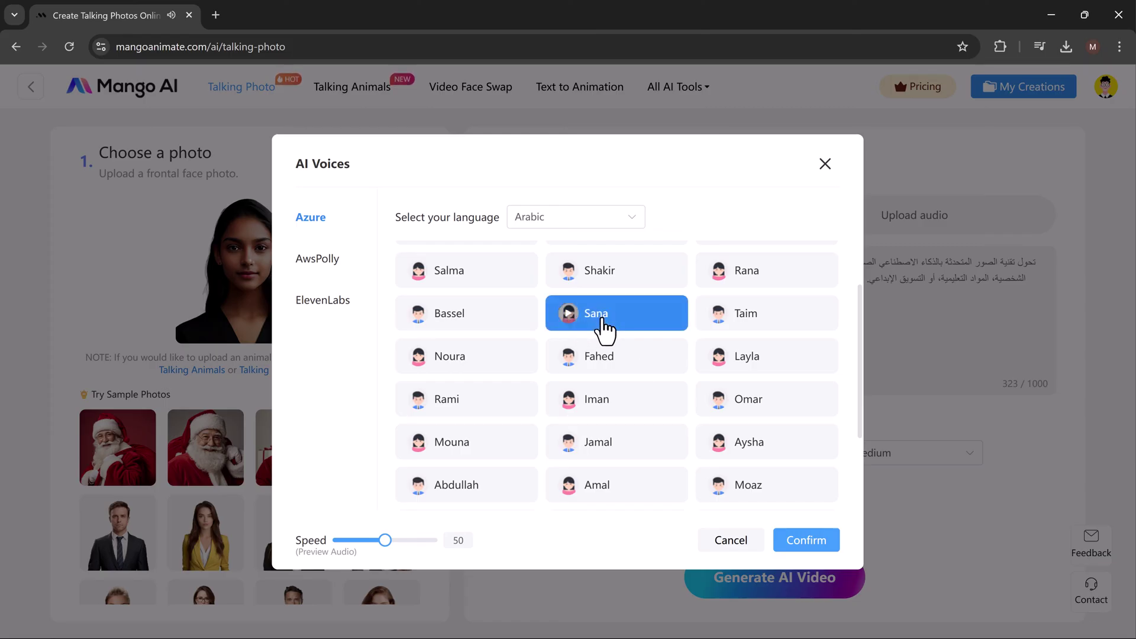
left_click(793, 541)
Generate the Arabic talking photo video with the Sana voice and download it.
left_click(787, 577)
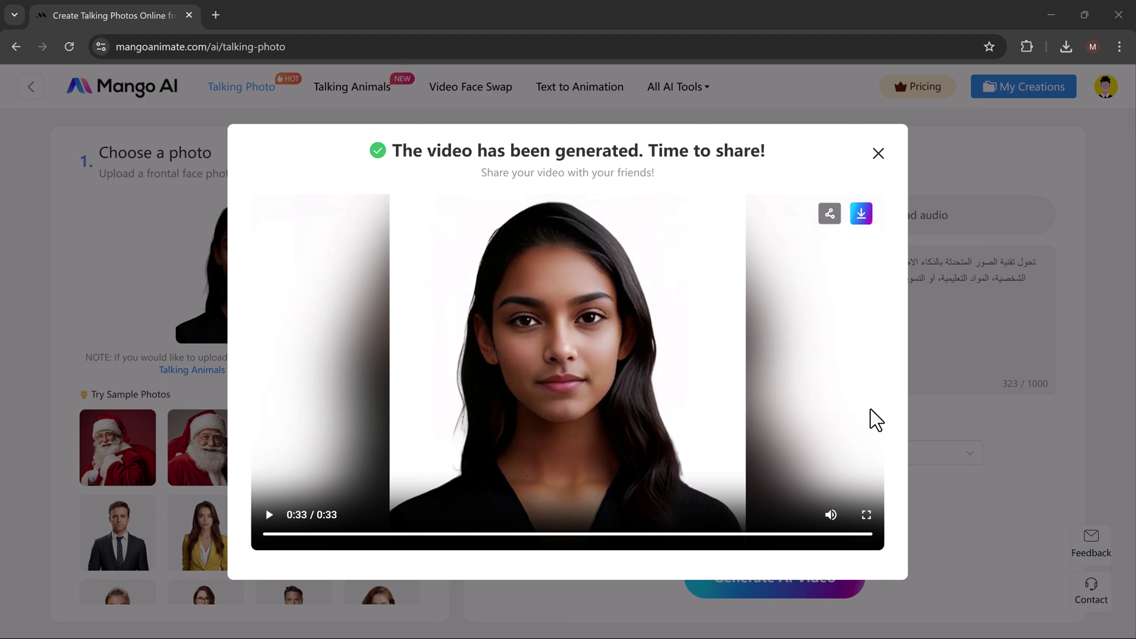
left_click(859, 216)
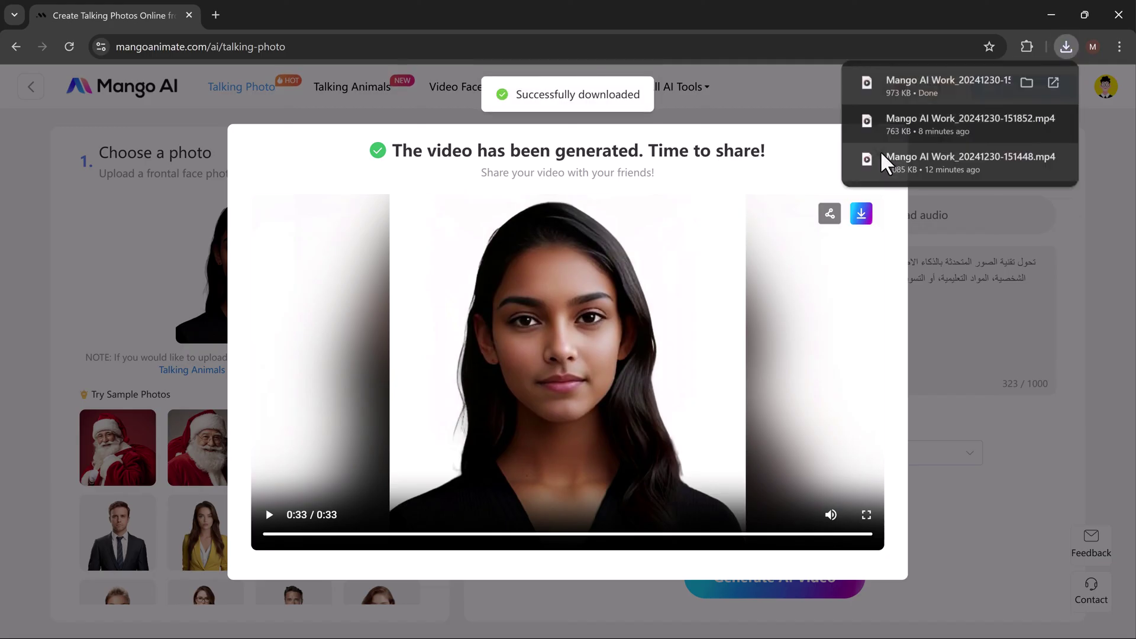
left_click(896, 140)
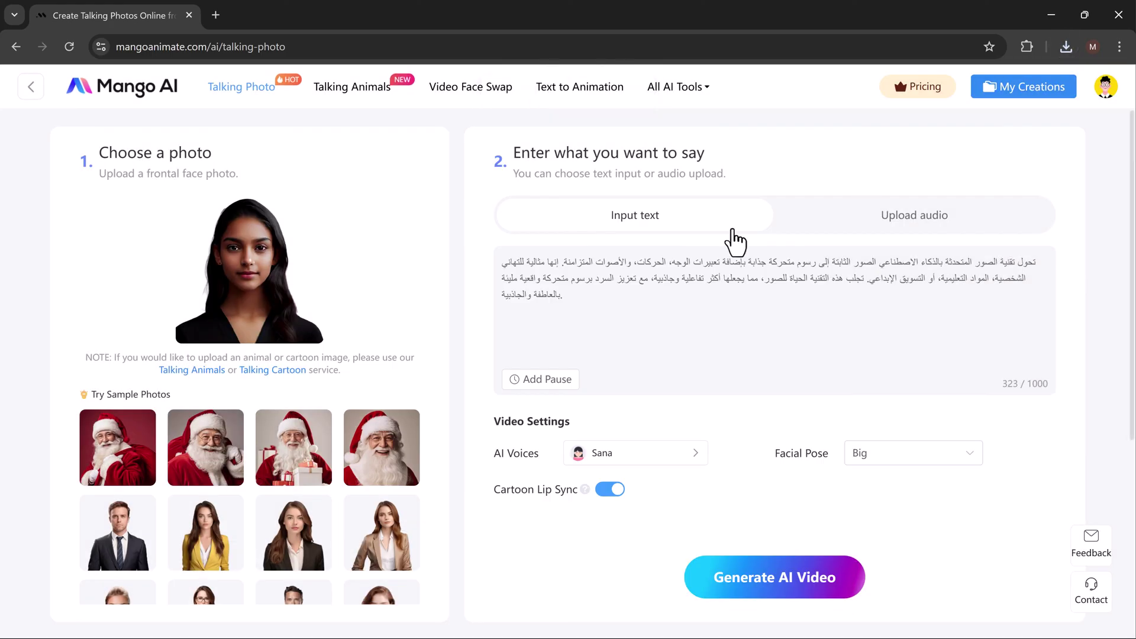
scroll(330, 467, "down", 4)
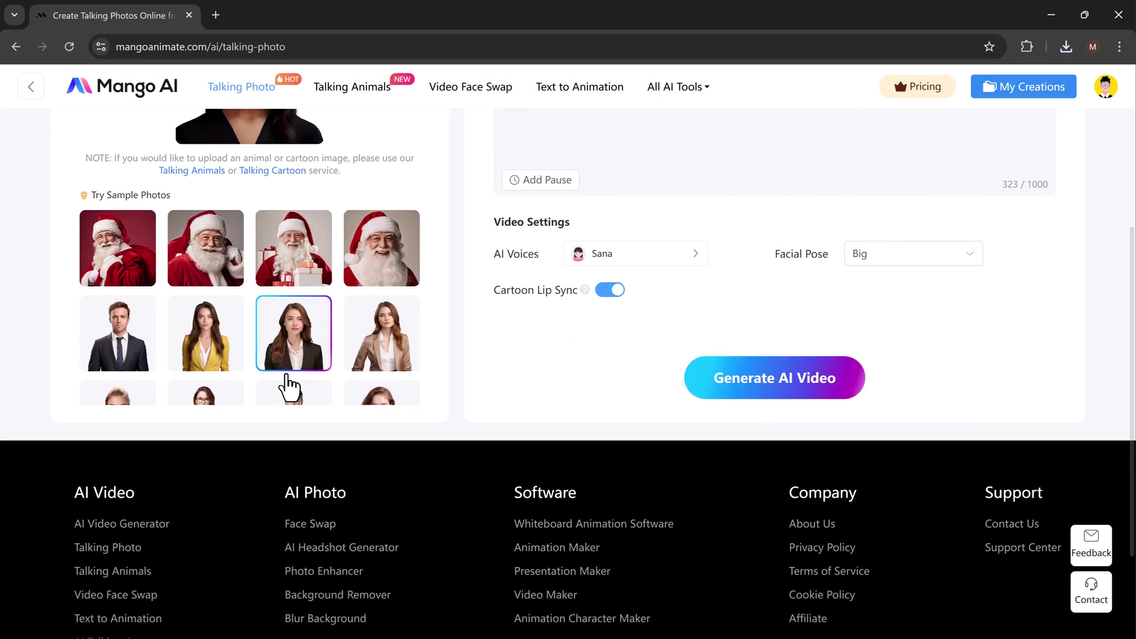
scroll(306, 349, "up", 4)
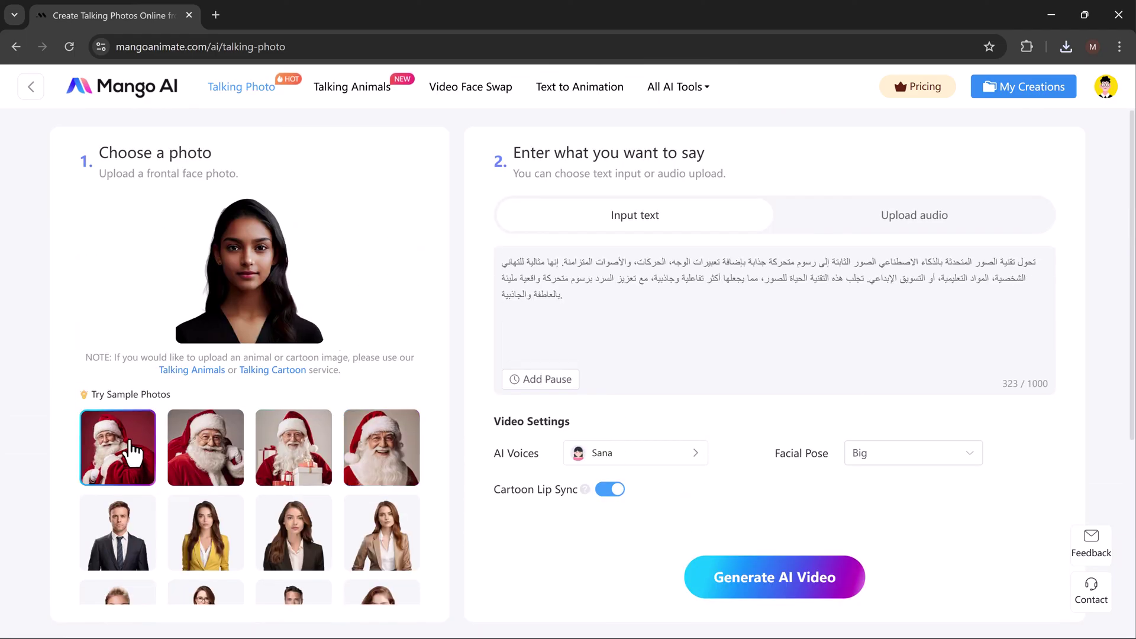